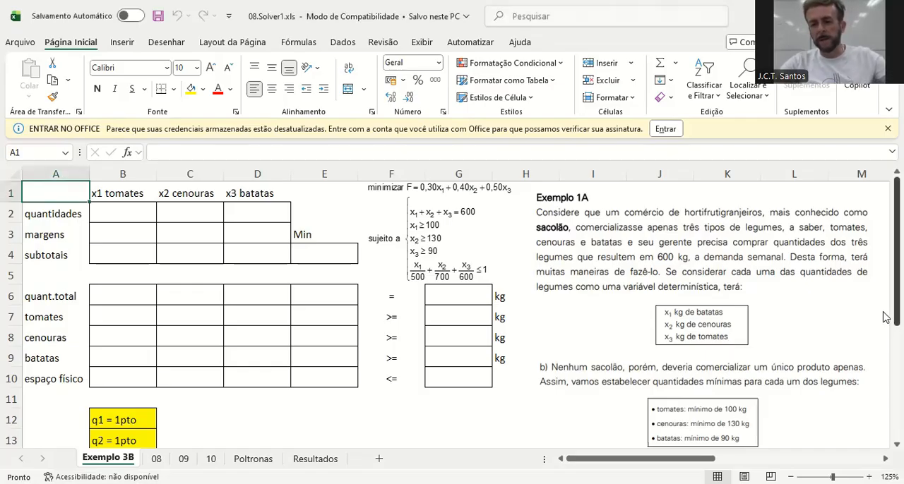
Enter an initial quantity of 1 for tomatoes, carrots and potatoes in cells B2, C2 and D2
left_click_drag(887, 314, 886, 448)
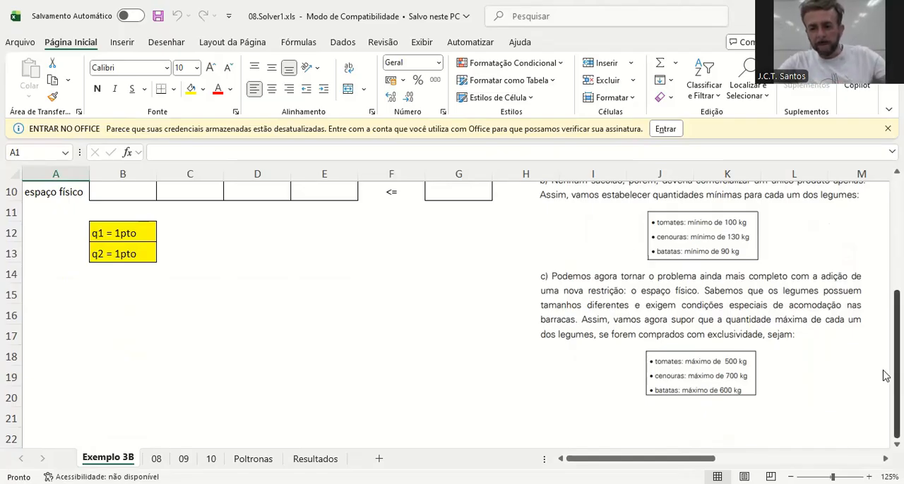
left_click_drag(887, 376, 879, 237)
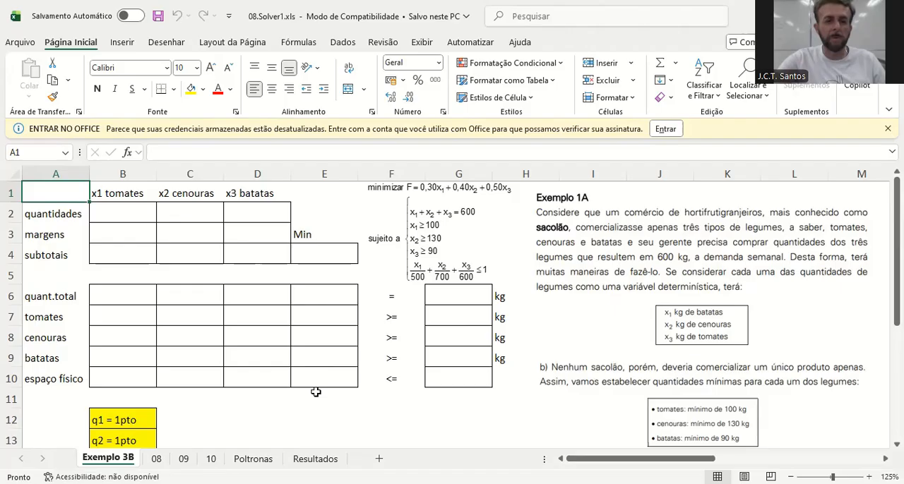
left_click(125, 215)
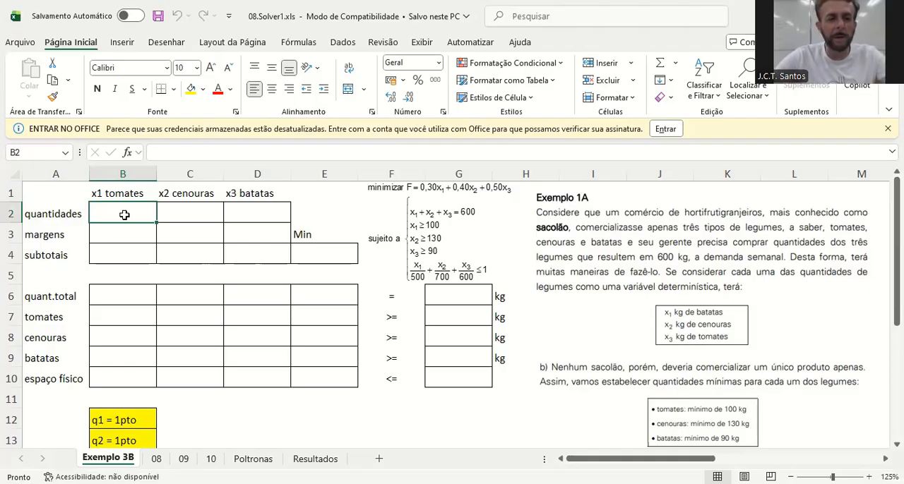
type("1")
key("Tab")
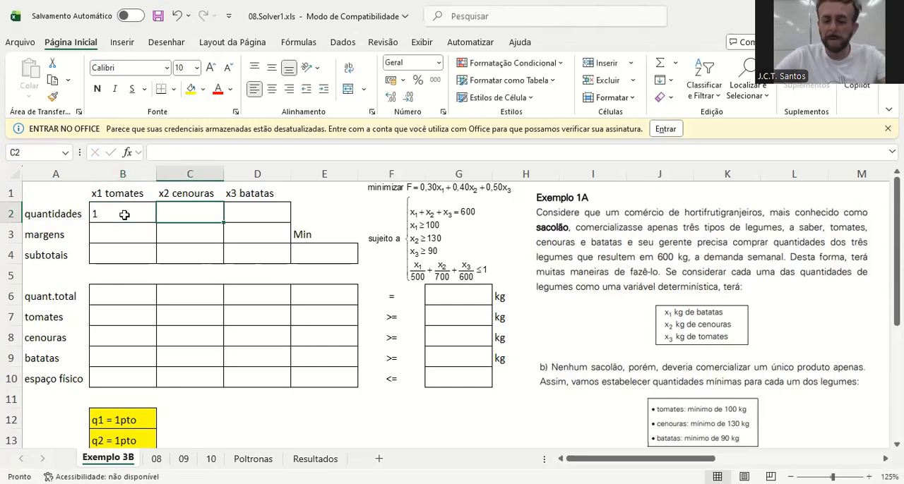
left_click(124, 214)
key("Tab")
type("1")
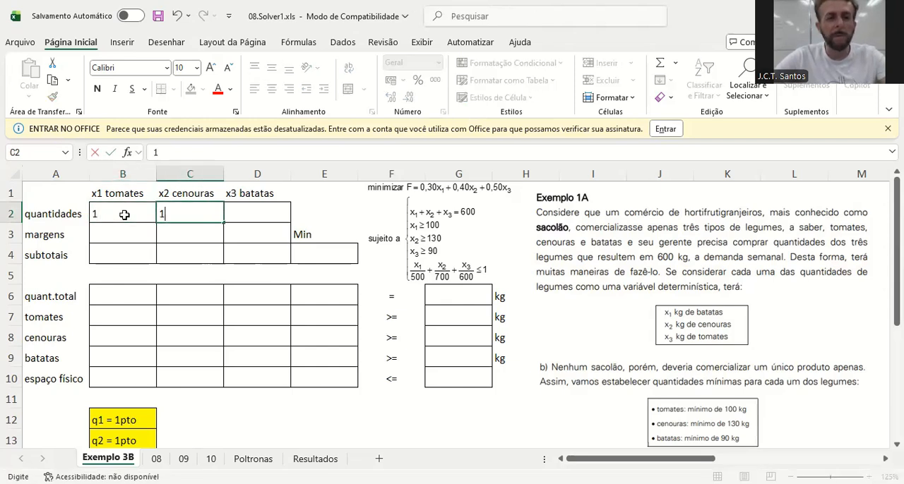
key("Tab")
type("1")
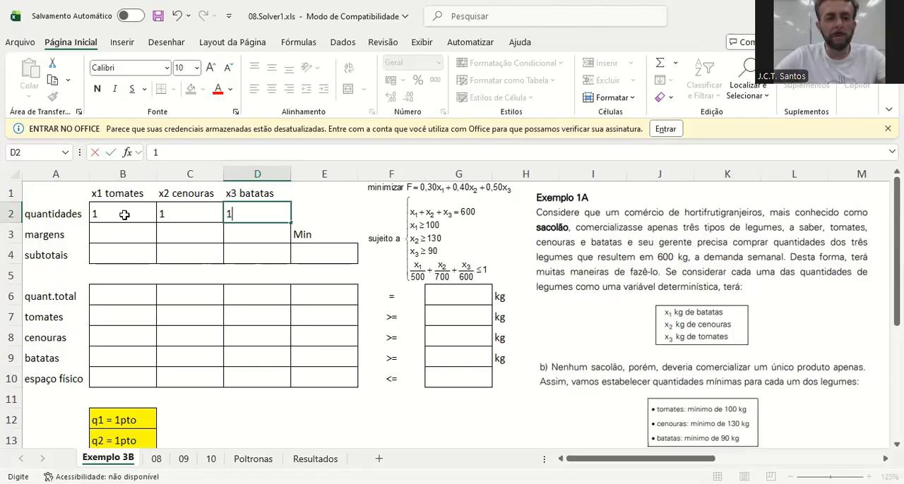
key("Return")
Fill the margens row with 0,30 for tomatoes in B3, 0,40 for carrots in C3 and 0,50 for potatoes in D3
left_click(124, 214)
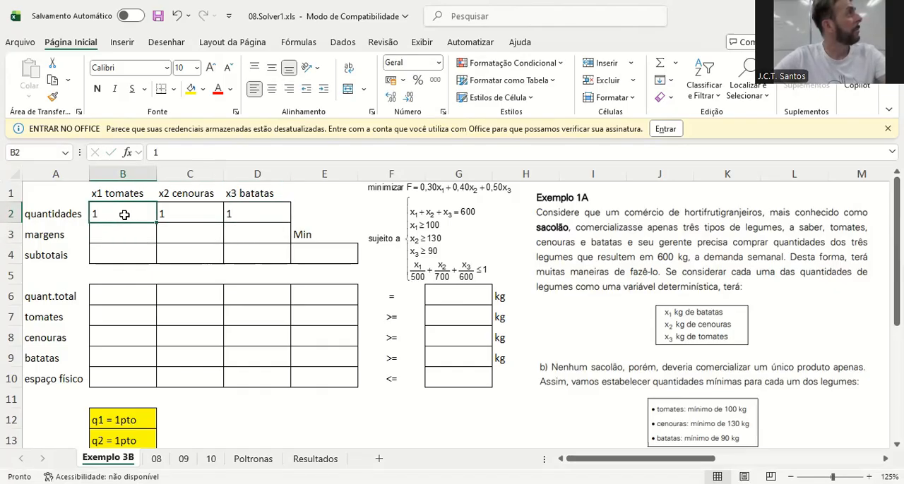
key("Right")
key("Right")
key("Left")
key("Left")
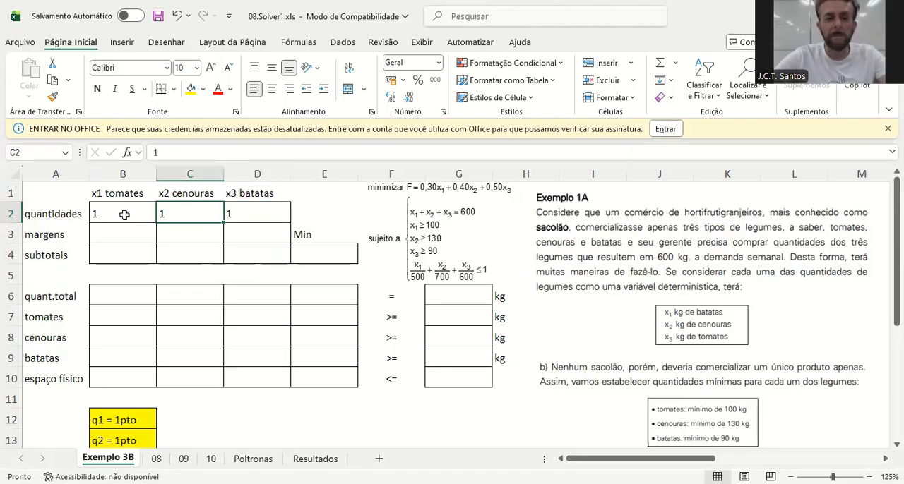
key("Down")
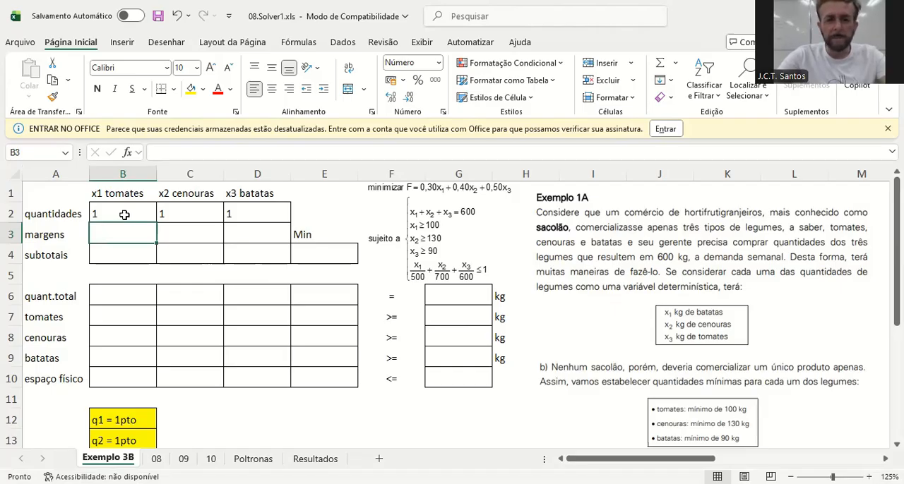
type("0")
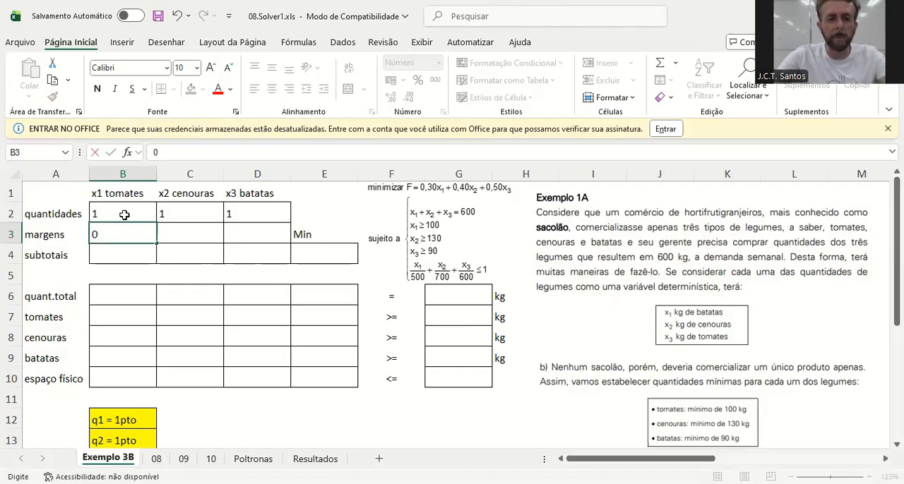
type(",30")
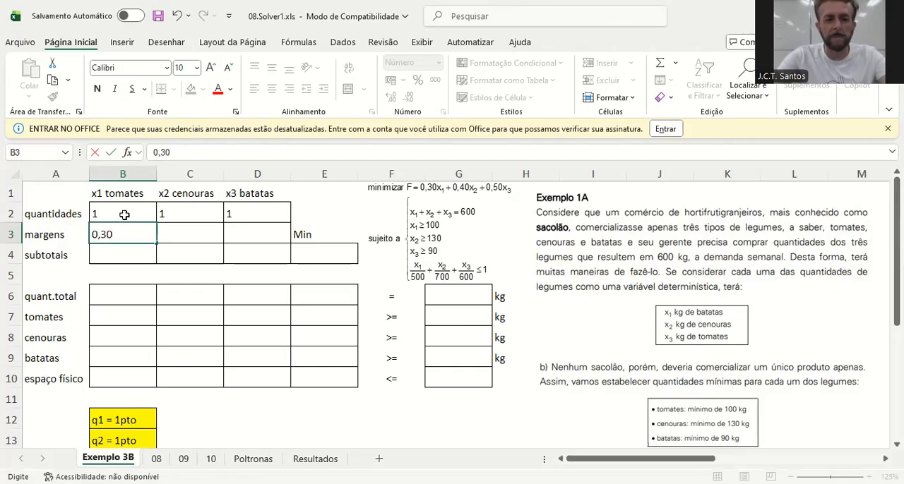
key("Tab")
type("0,40")
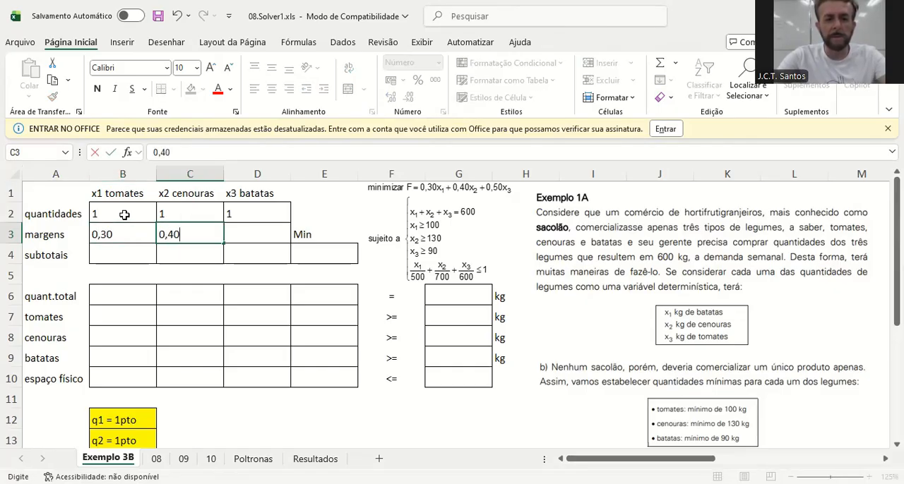
key("Tab")
type("0,50")
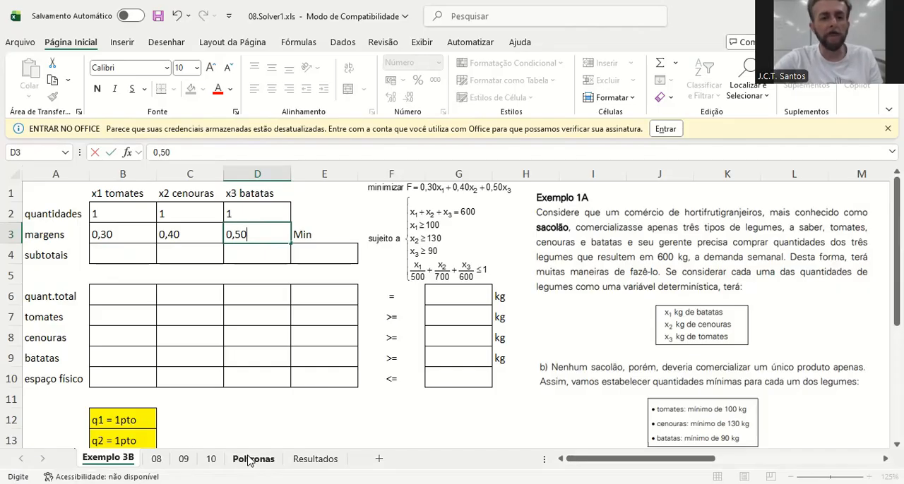
Enter the fixed value 0,30 as the tomato subtotal in cell B4
left_click(128, 257)
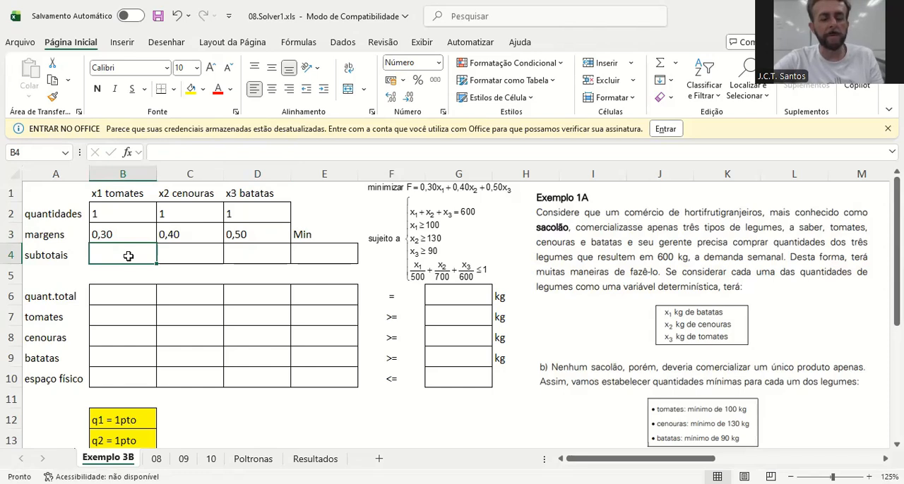
type("=")
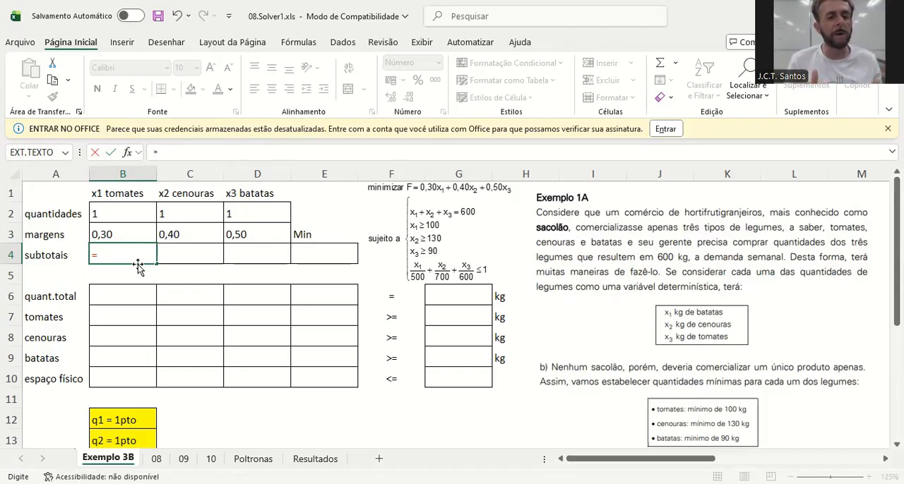
key("BackSpace")
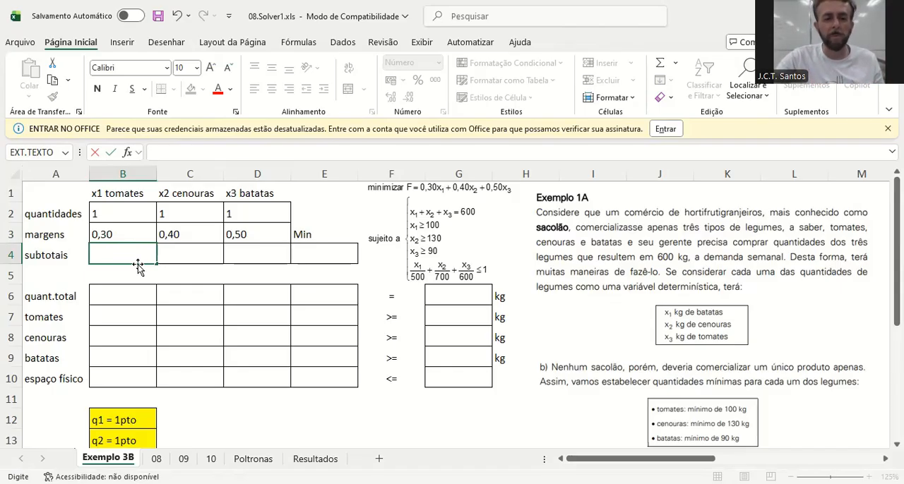
type("0")
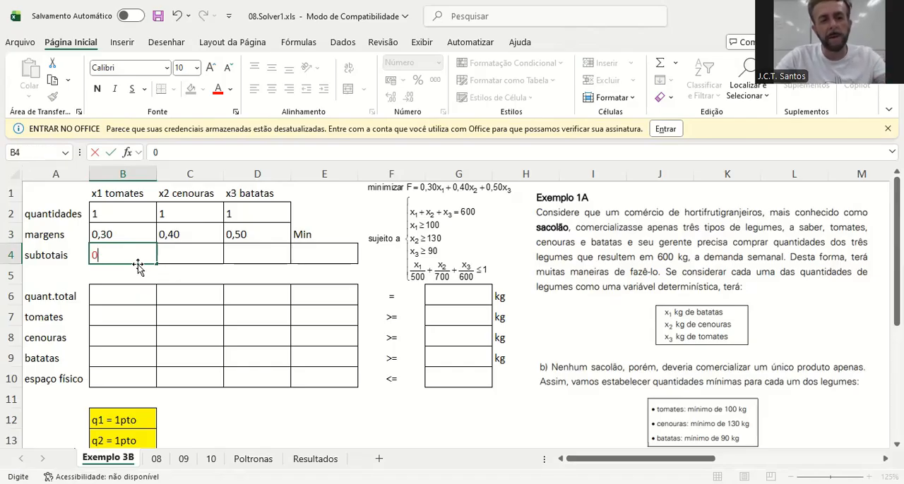
type(",30")
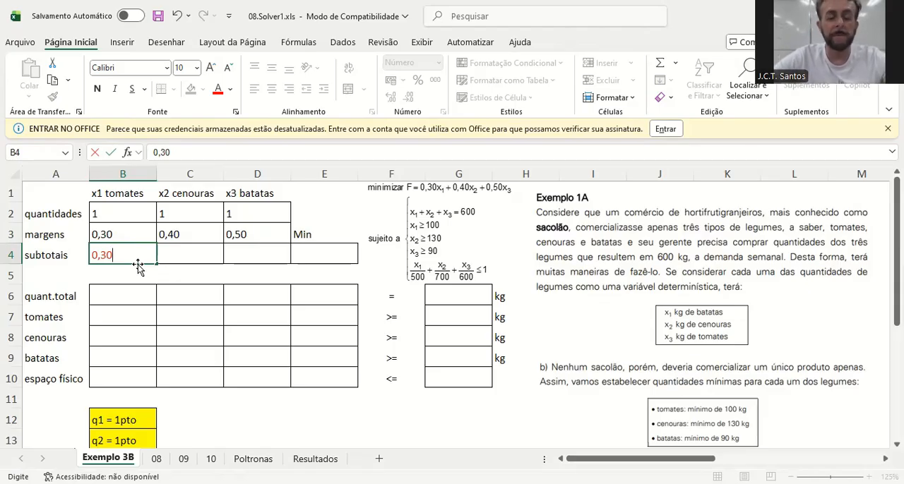
key("Return")
Set the tomato quantity in cell B2 to 2
key("Up")
key("Up")
key("Up")
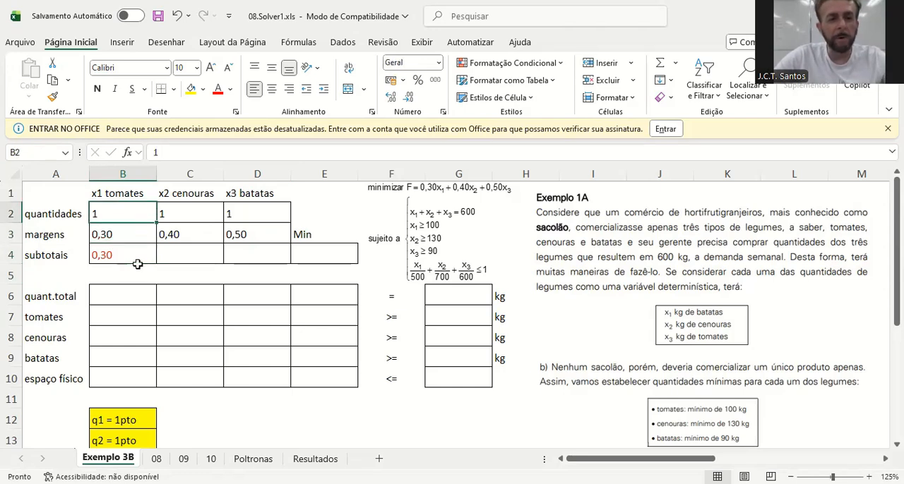
type("2")
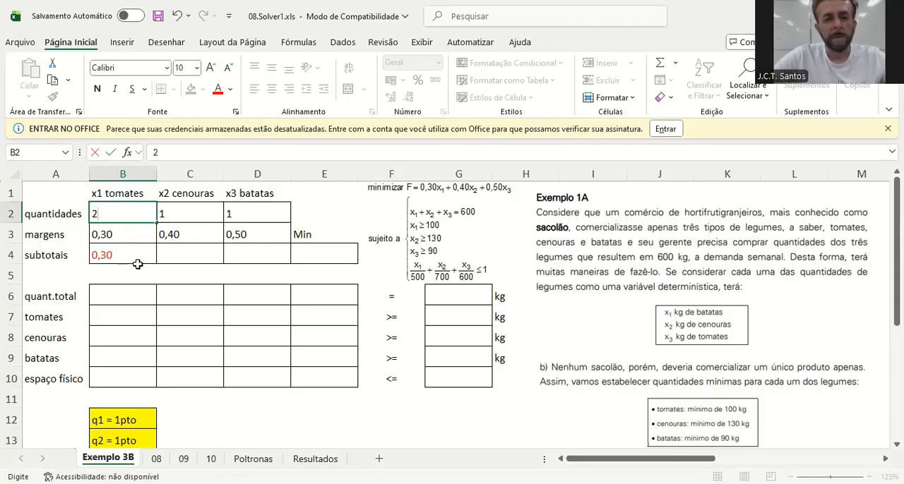
key("Return")
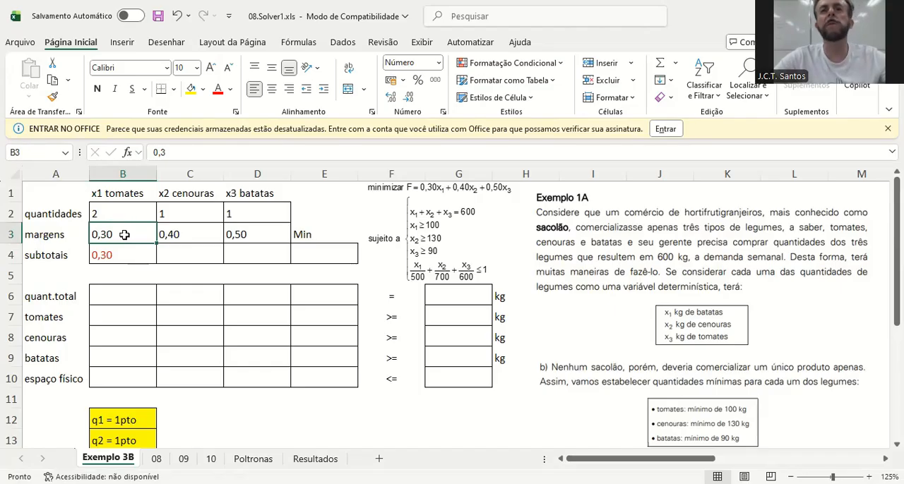
Replace the tomato subtotal in B4 with the formula =B3*B2, multiplying margin by quantity
left_click(100, 255)
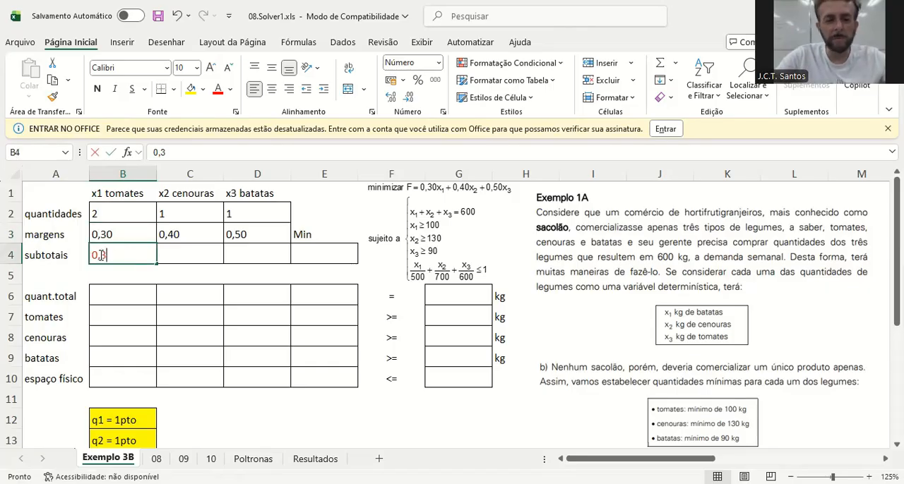
type("=")
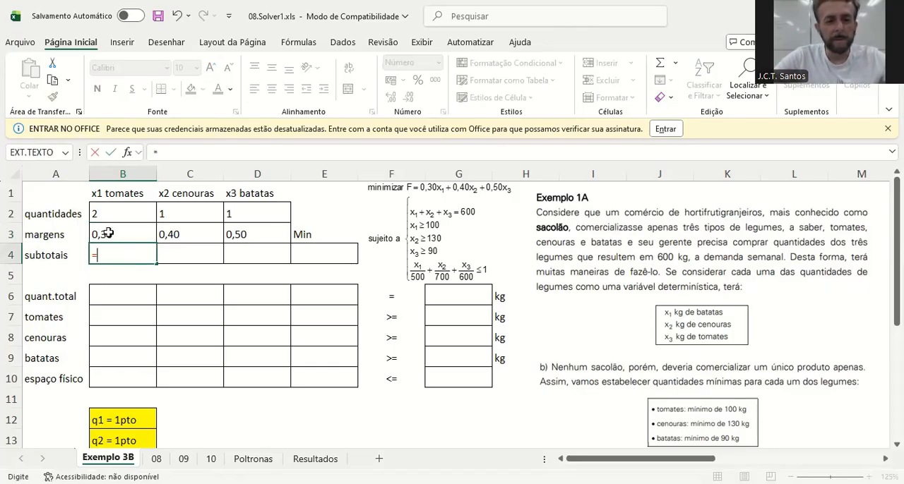
left_click(108, 234)
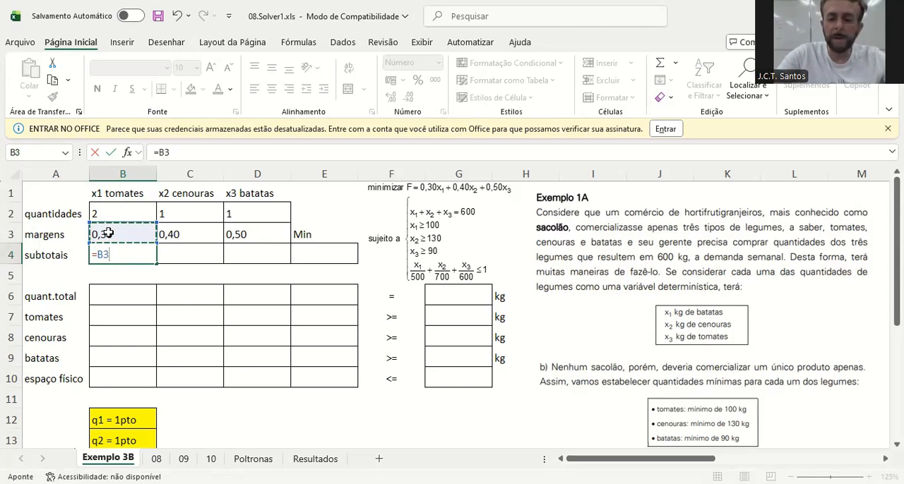
type("*")
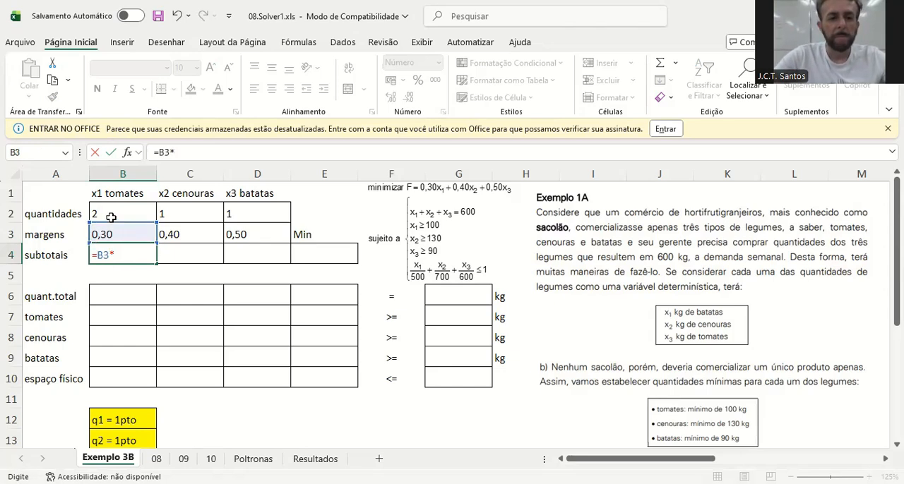
left_click(117, 209)
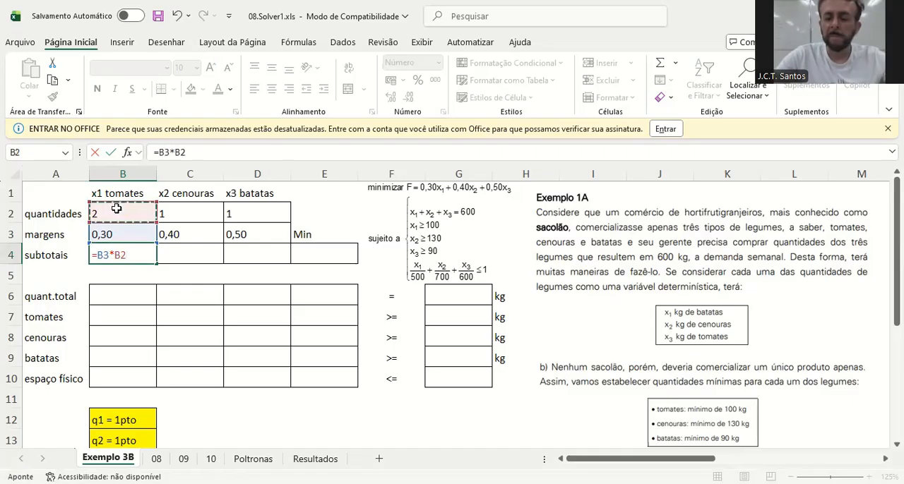
key("Return")
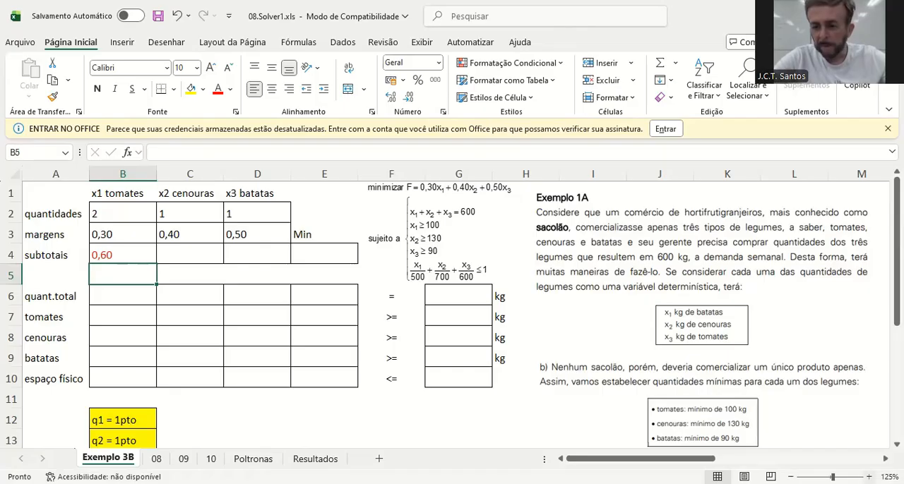
Zoom the worksheet to 170% and bring the first rows of the model table into view
left_click(870, 477)
left_click(869, 477)
left_click(869, 477)
left_click(869, 477)
left_click(869, 477)
left_click_drag(640, 460, 613, 463)
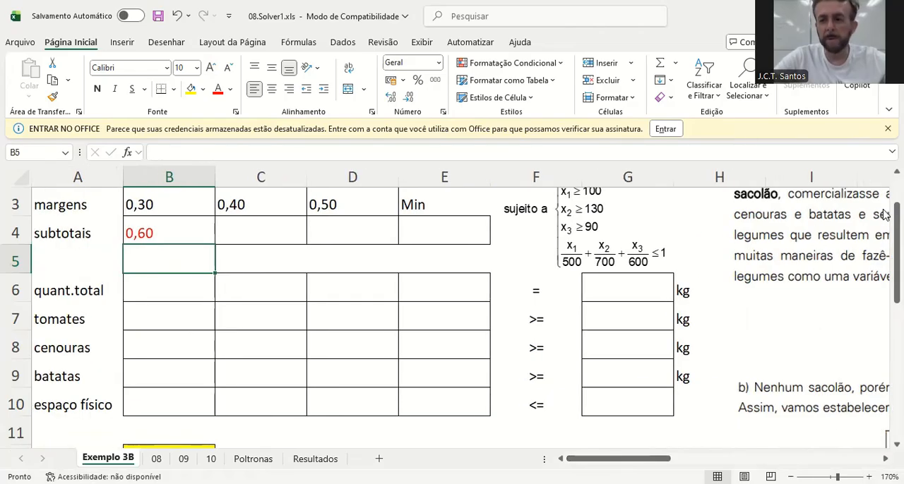
left_click_drag(887, 233, 885, 202)
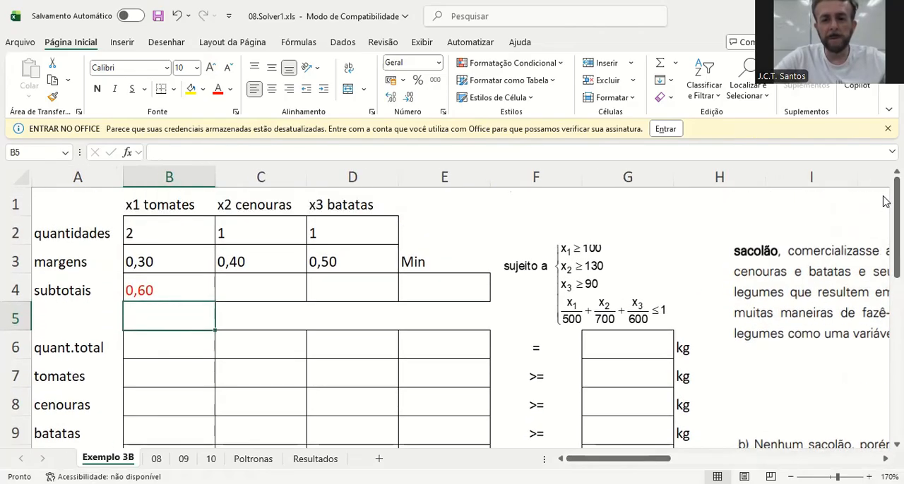
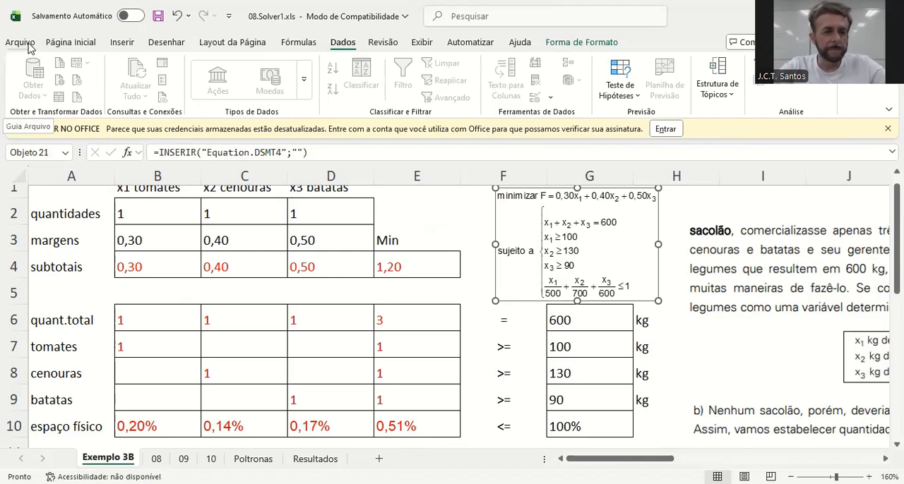
Open the Excel add-ins manager from the program options, move its window aside and close it without changes
left_click(29, 47)
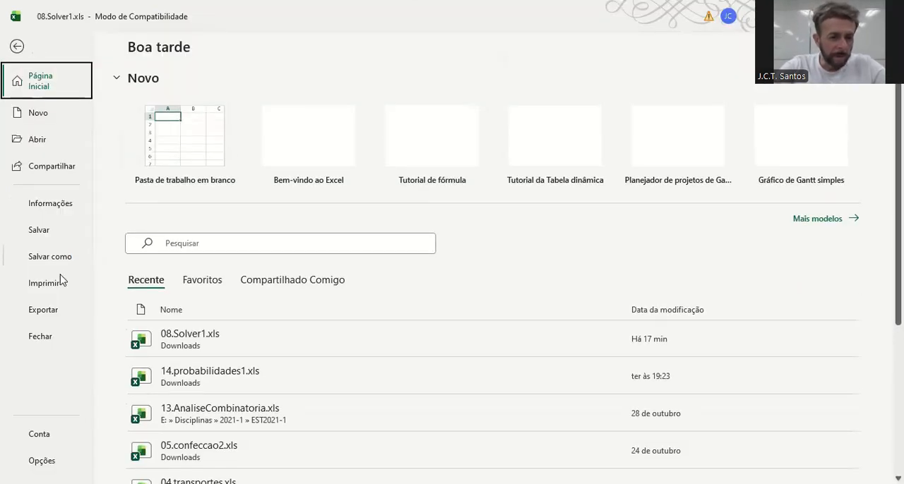
left_click(39, 460)
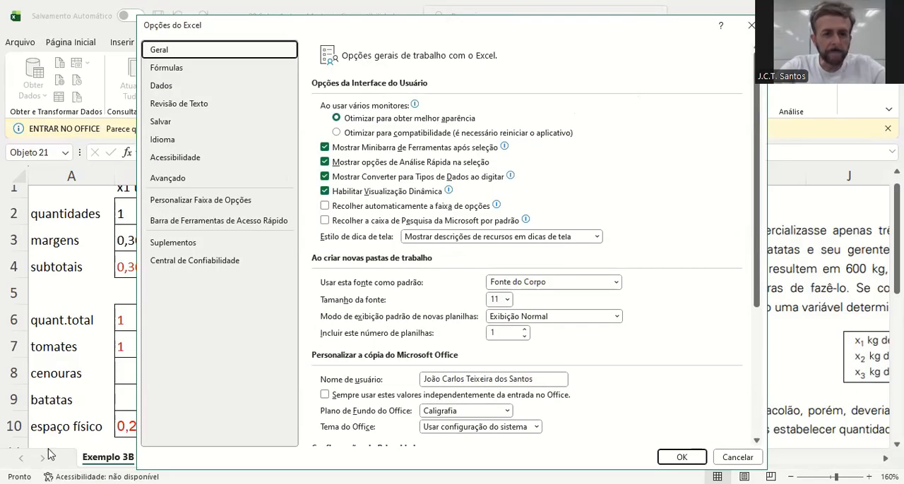
left_click(186, 247)
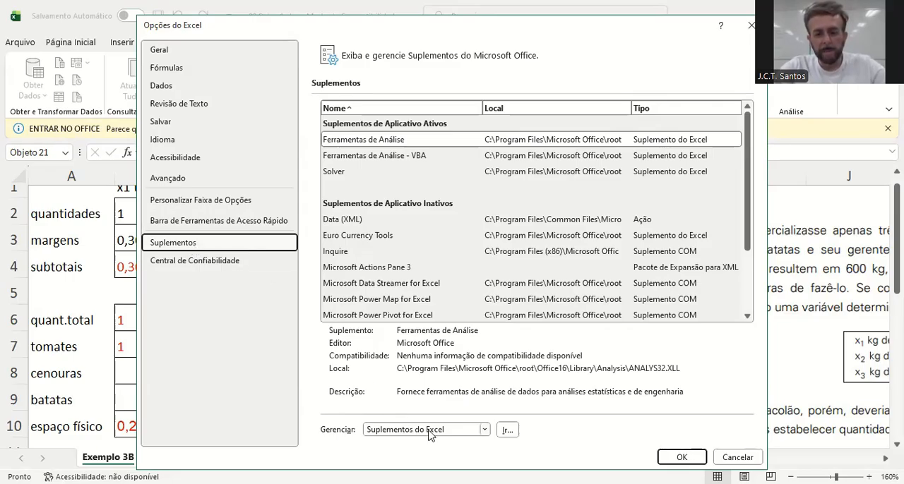
left_click(510, 431)
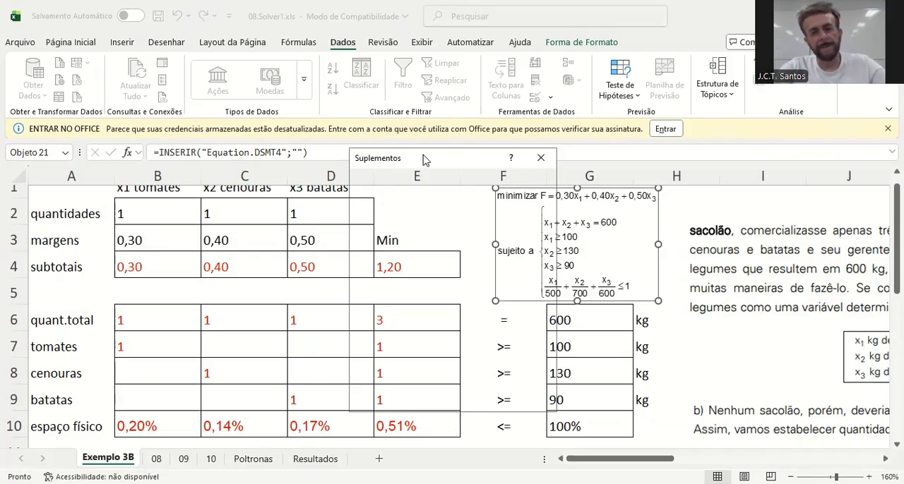
left_click_drag(417, 160, 486, 125)
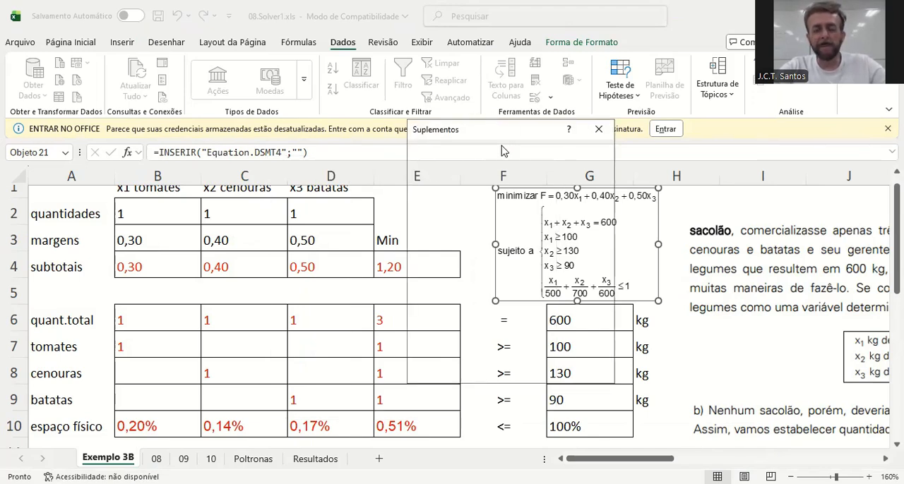
left_click(599, 131)
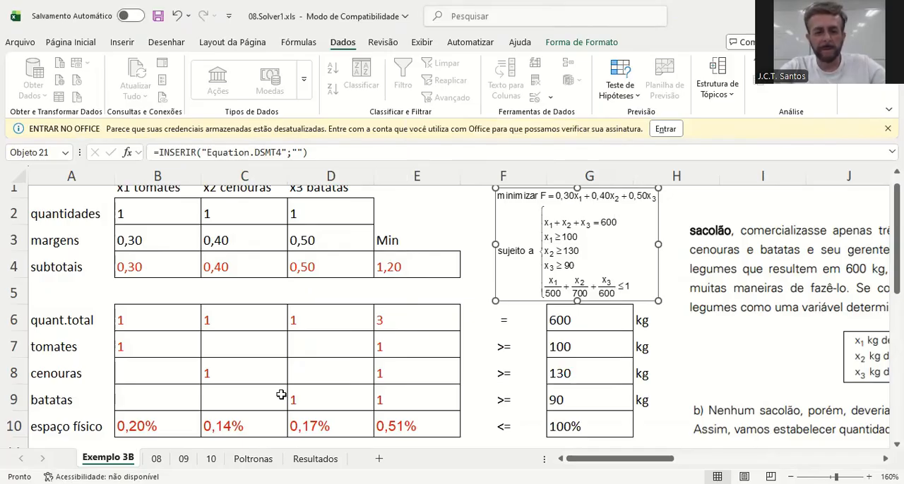
Reopen and close the Excel add-ins manager, and deselect the equation object by selecting empty cell E2
left_click(21, 44)
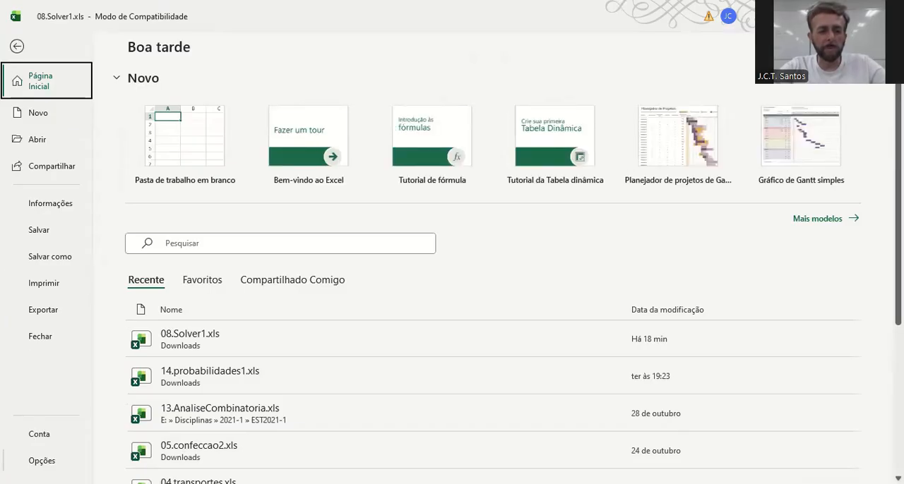
left_click(43, 460)
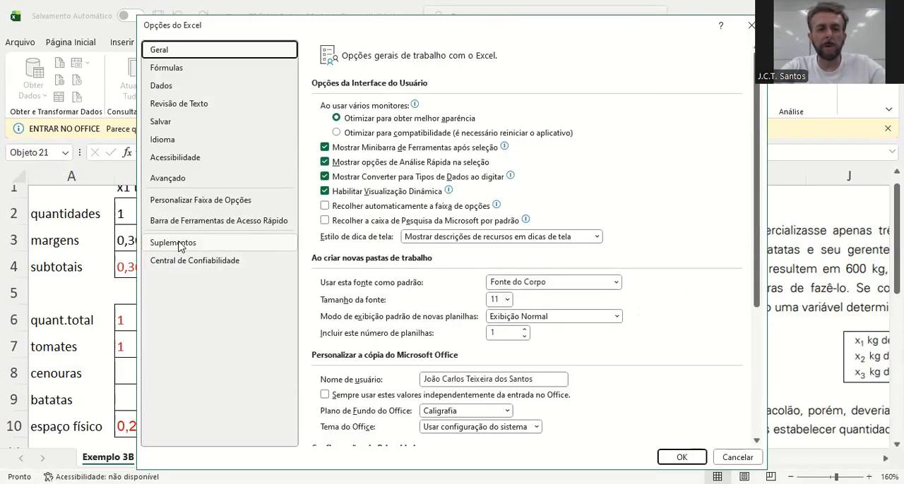
left_click(180, 244)
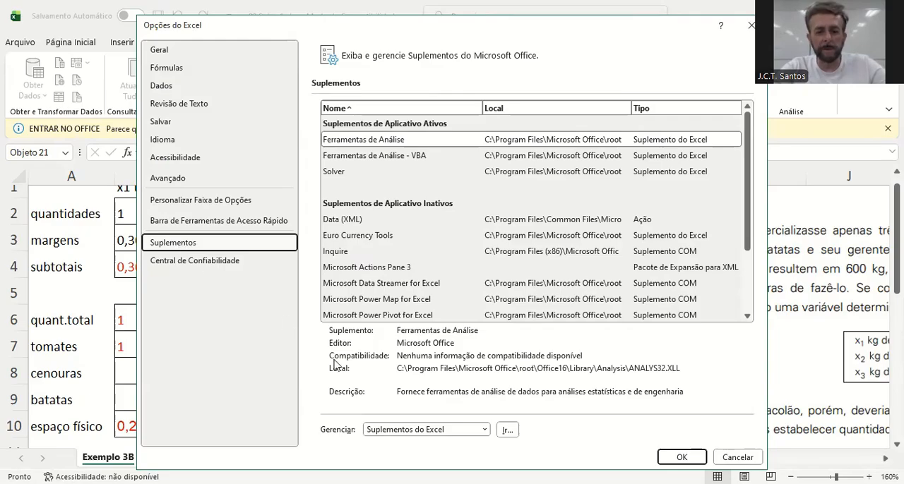
left_click(508, 430)
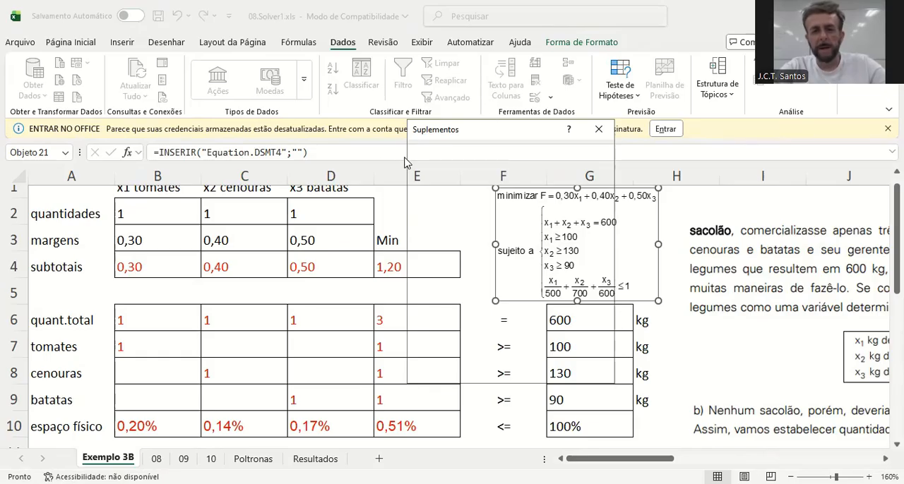
left_click(600, 130)
left_click(663, 221)
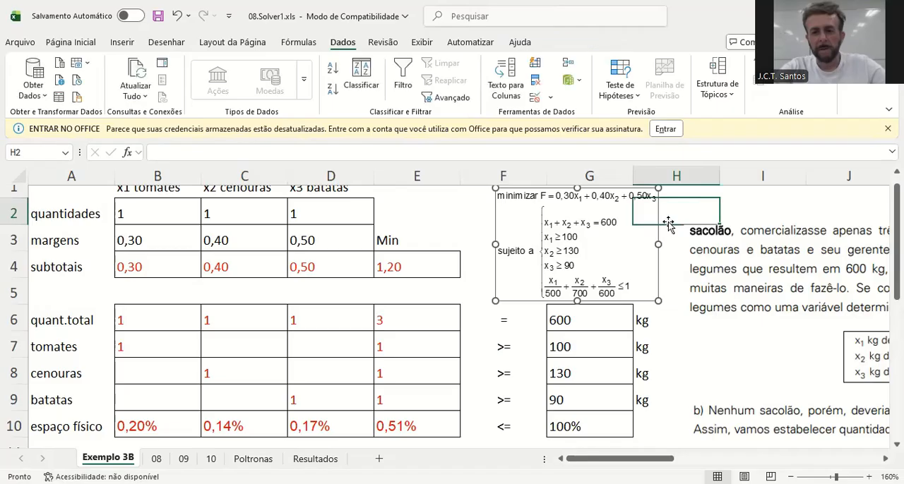
left_click(418, 224)
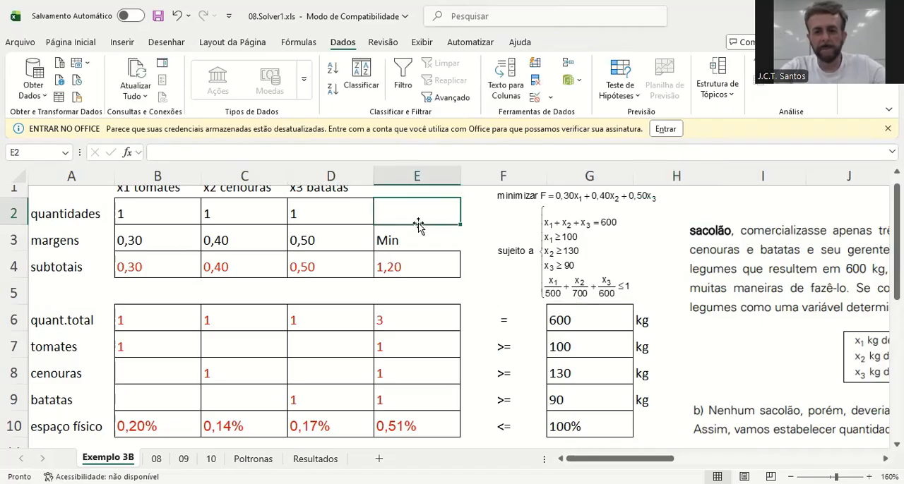
Check whether Solver is enabled in the list of available Excel add-ins, and cancel without changes
left_click(20, 43)
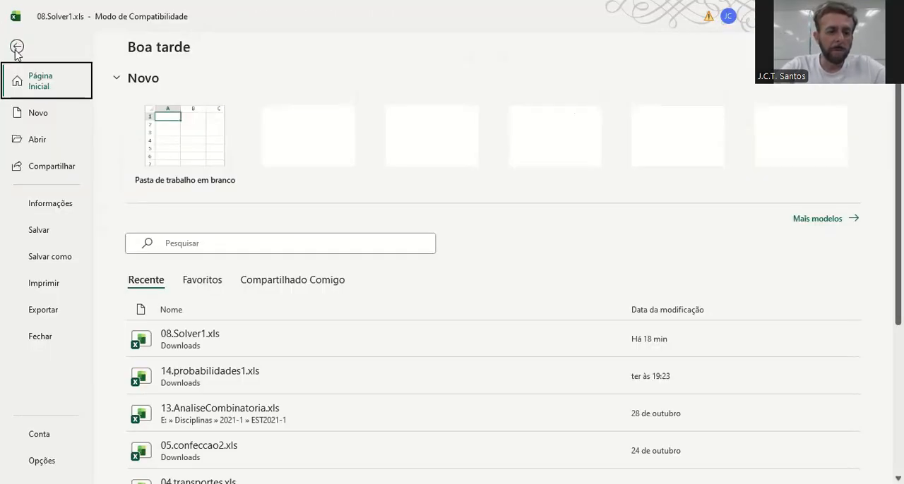
left_click(44, 460)
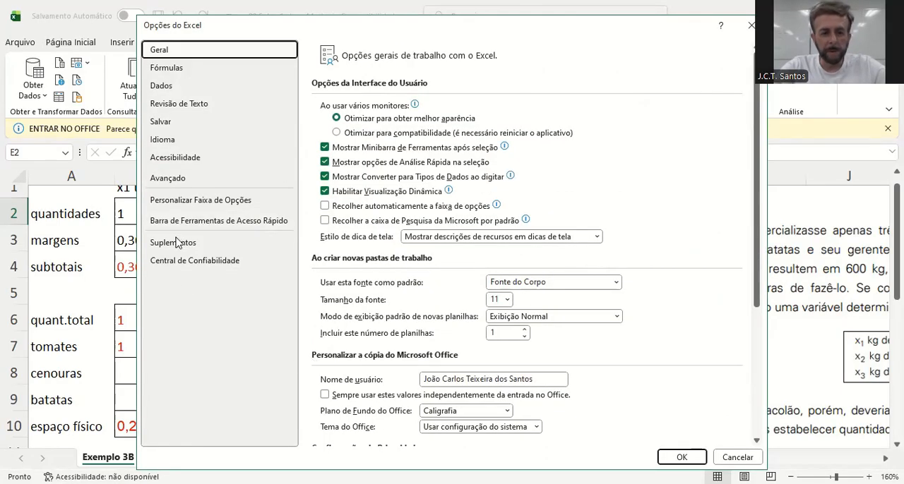
left_click(176, 242)
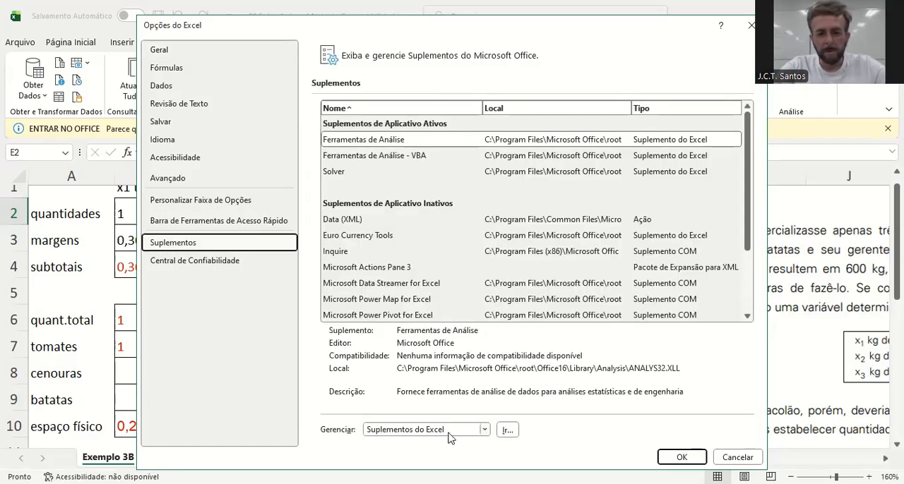
left_click(506, 431)
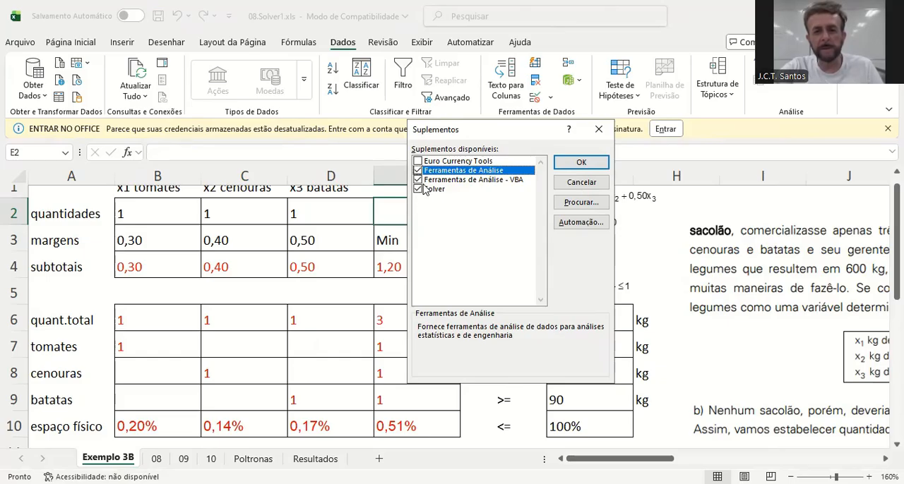
left_click(582, 187)
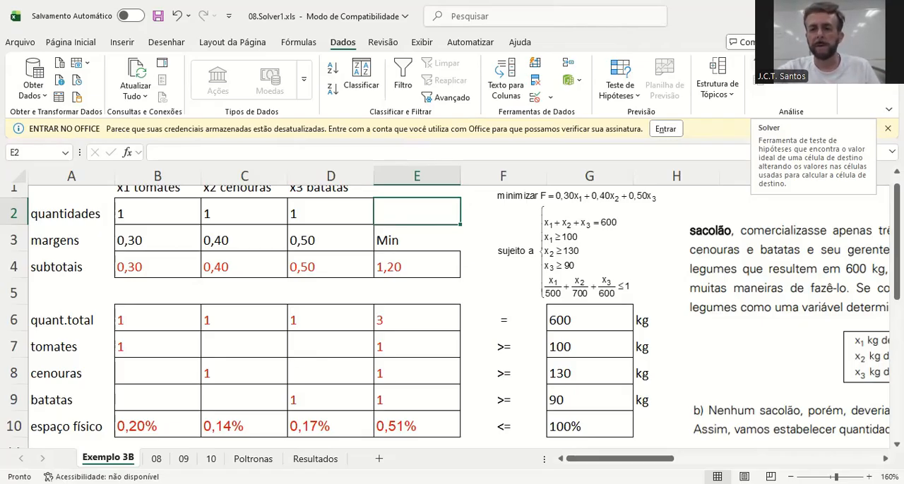
Set up Solver to minimize objective cell E4 by changing the variable cells B2:D2
left_click(774, 79)
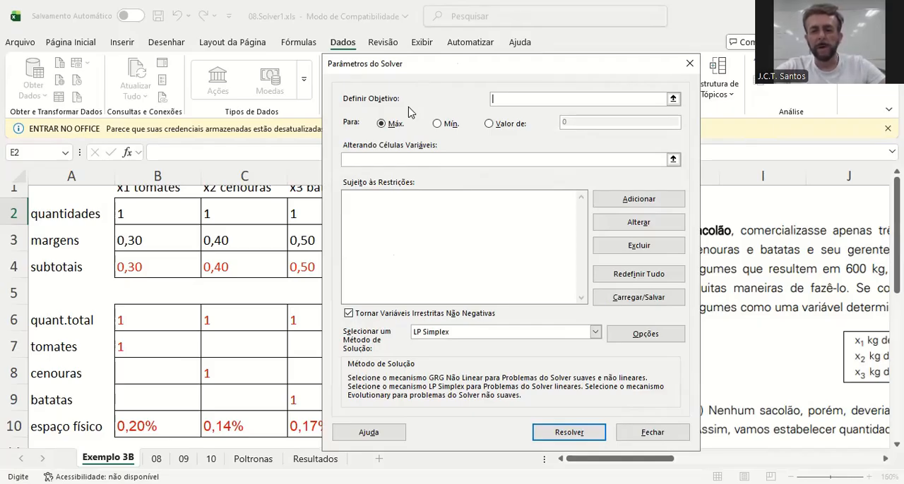
left_click_drag(394, 63, 557, 218)
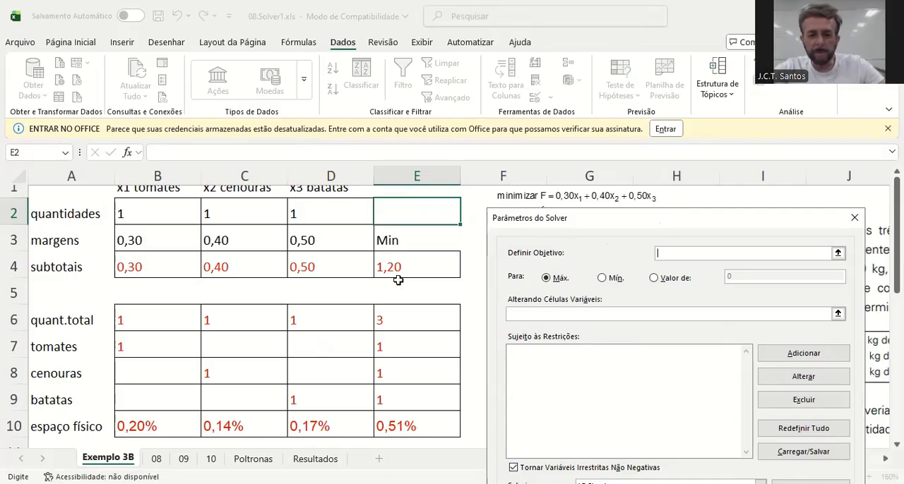
left_click(427, 257)
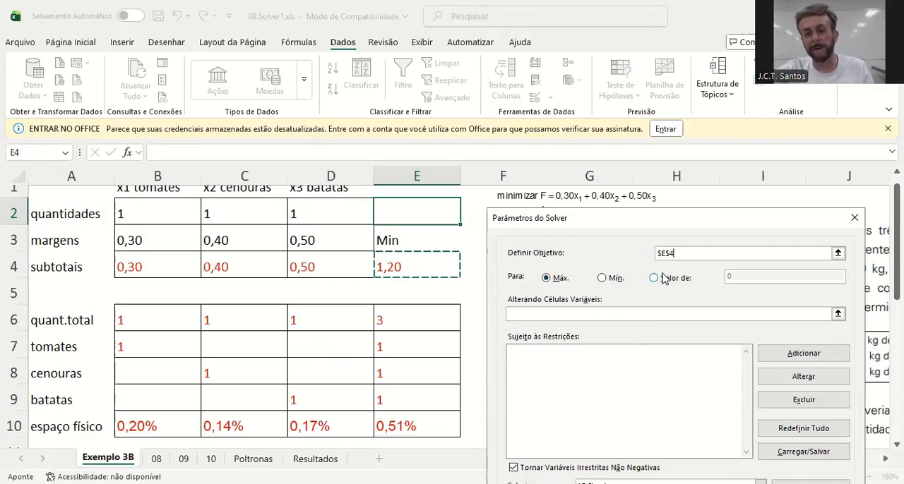
left_click(602, 279)
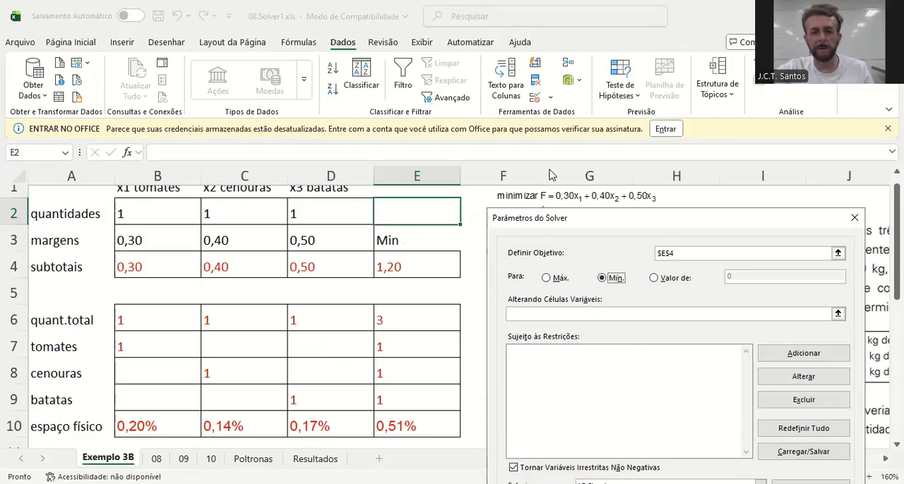
left_click(596, 313)
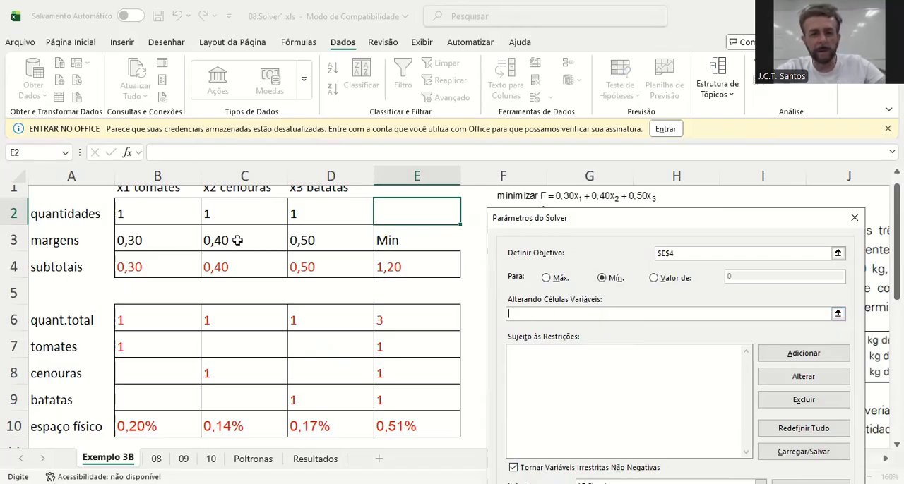
left_click_drag(176, 210, 322, 209)
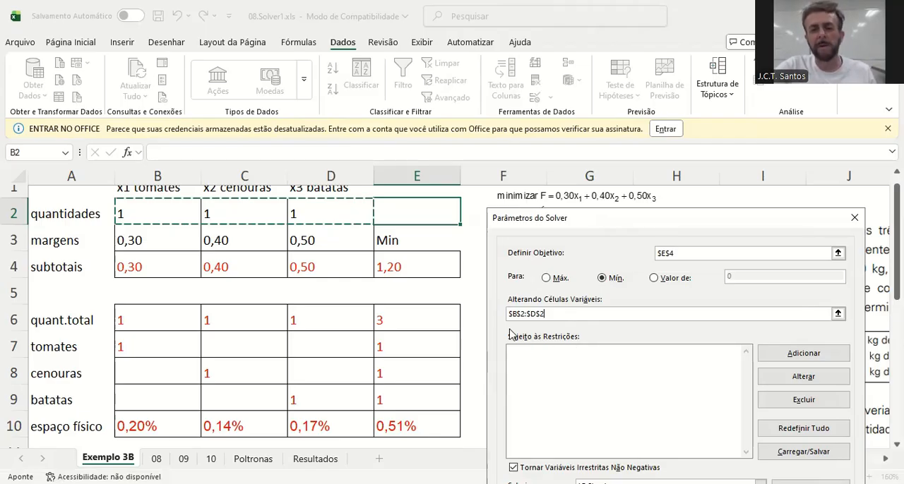
Define a new Solver constraint requiring the total quantity in E6 to equal cell G6
left_click(786, 354)
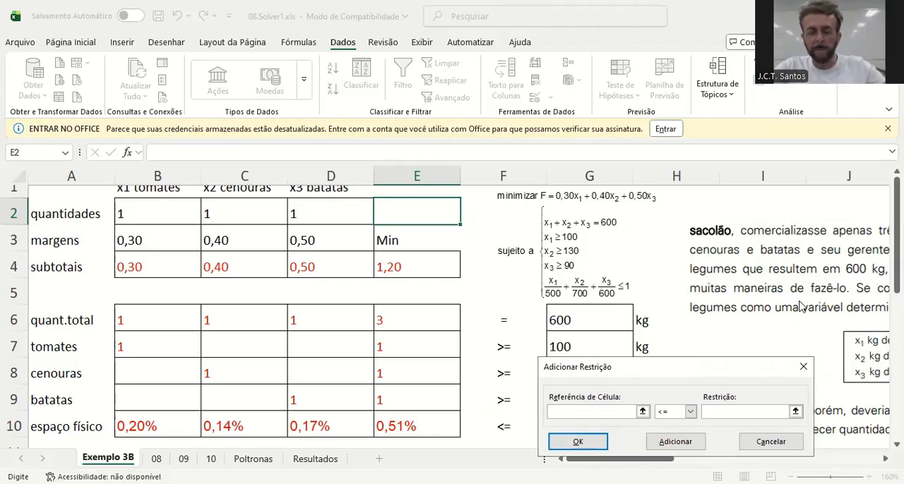
left_click_drag(720, 367, 384, 195)
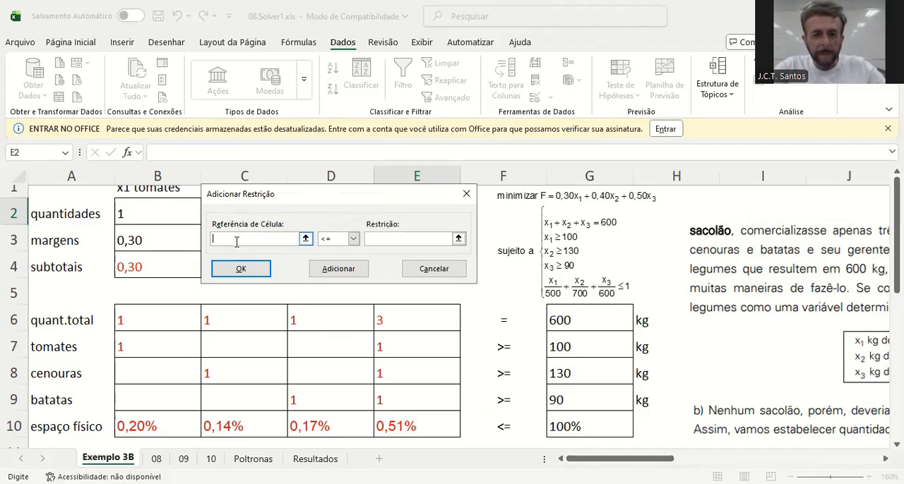
left_click(416, 323)
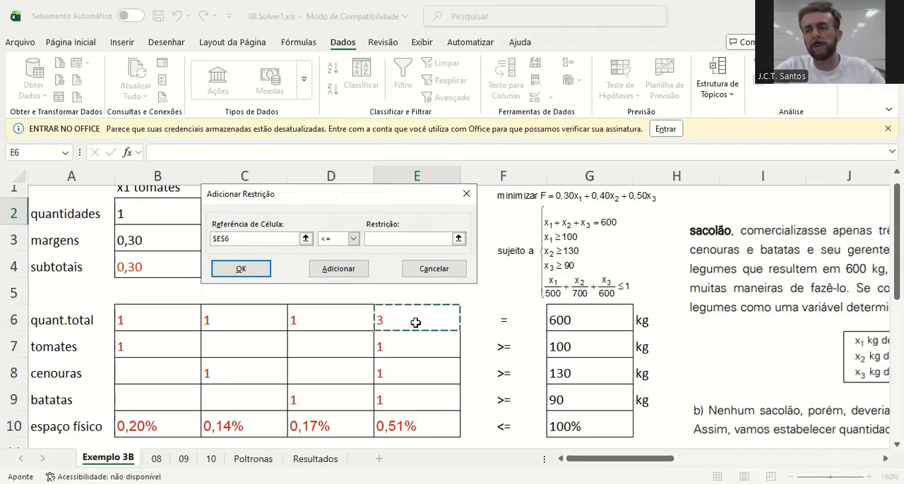
left_click(353, 240)
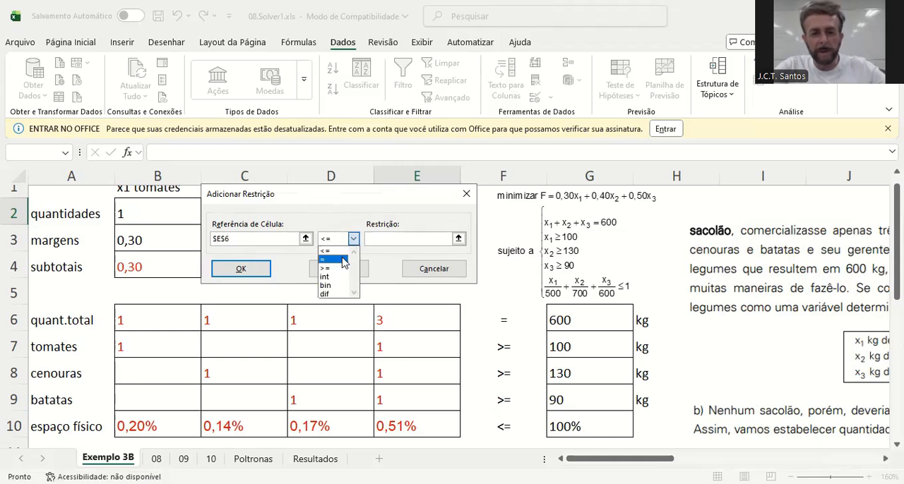
left_click(342, 260)
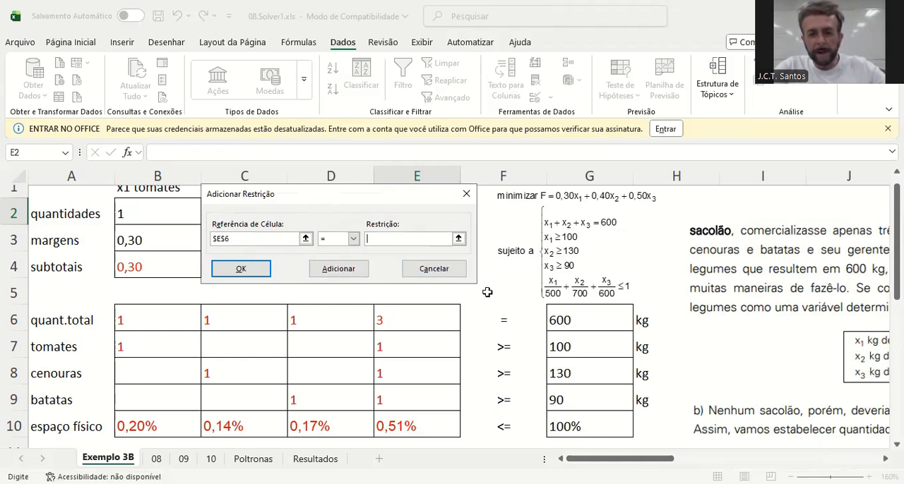
left_click(580, 320)
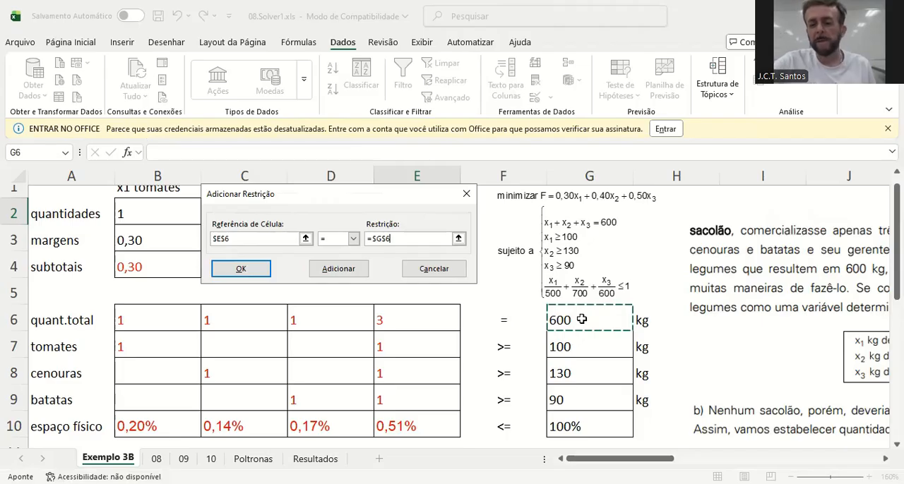
Try the constant 600 instead of the cell reference as the constraint's limit, and clear it
key("BackSpace")
key("BackSpace")
key("BackSpace")
key("BackSpace")
key("BackSpace")
type("600")
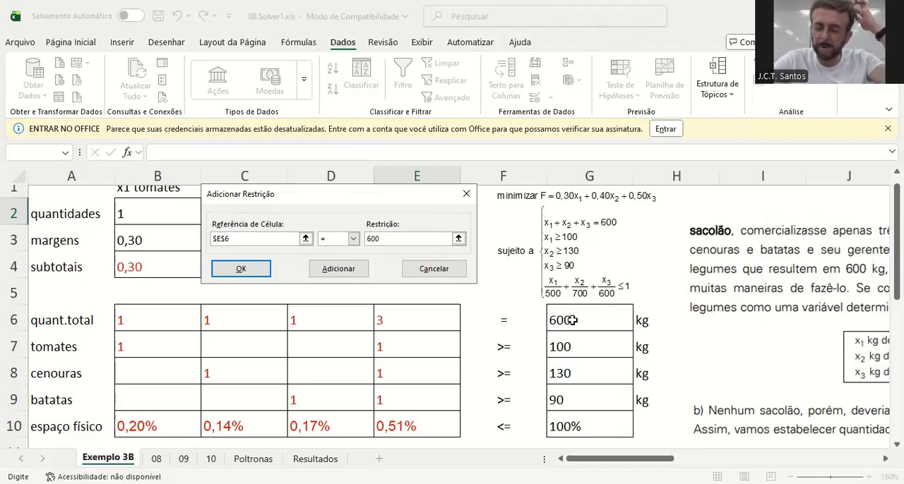
key("BackSpace")
key("BackSpace")
key("BackSpace")
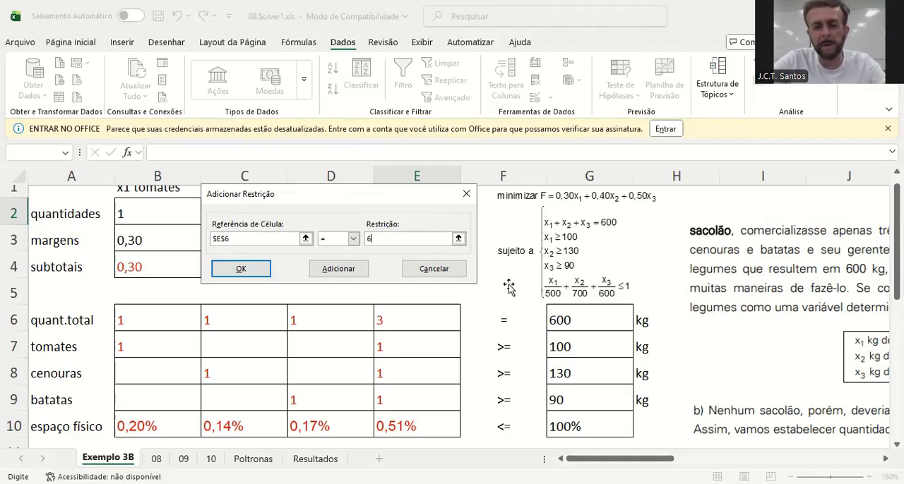
Use cell G6 as the limit for E6 and add the equality constraint to the model
left_click(574, 315)
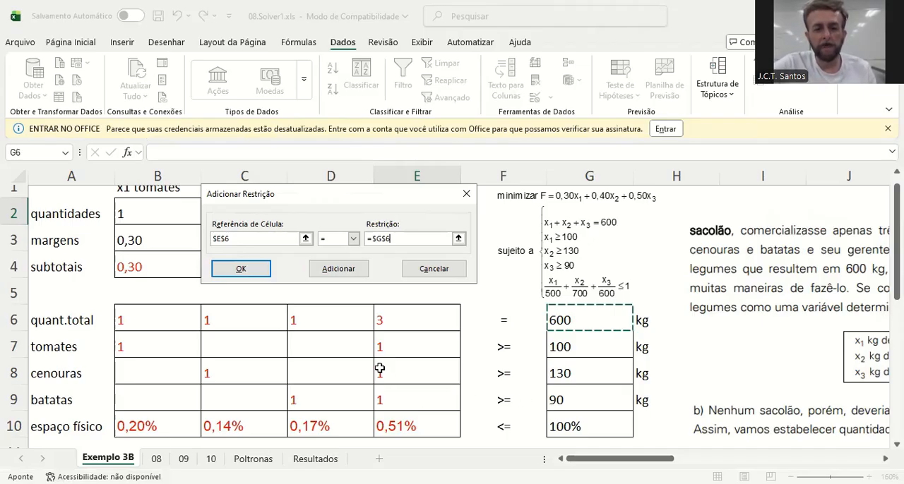
left_click(339, 270)
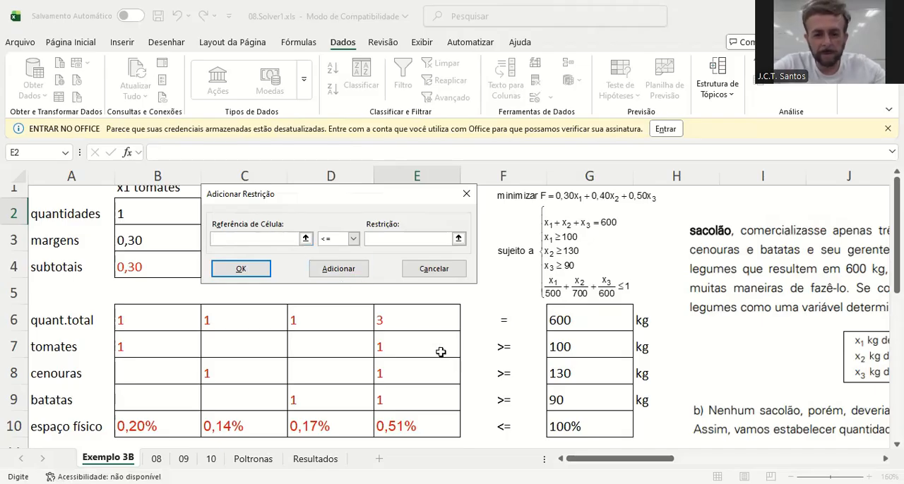
Add a Solver constraint requiring the vegetable quantities in E7:E9 to be >= the minimums in G7:G9
left_click_drag(429, 344, 429, 392)
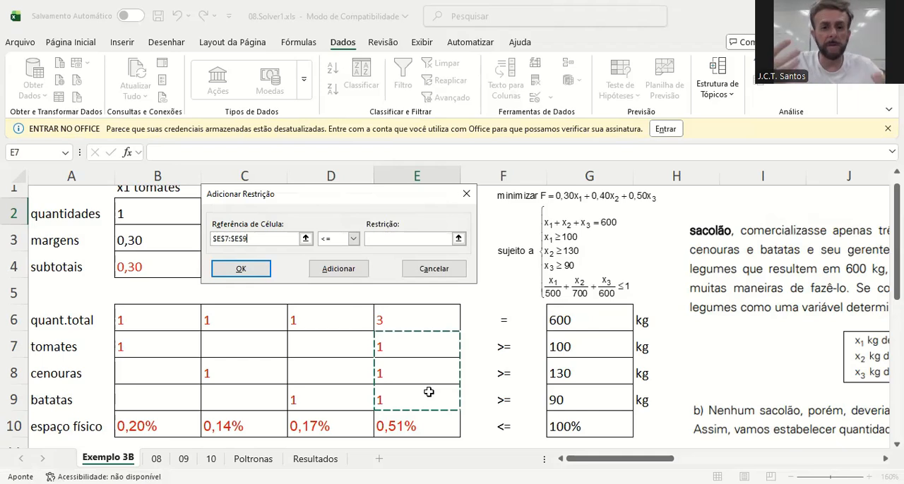
left_click(352, 240)
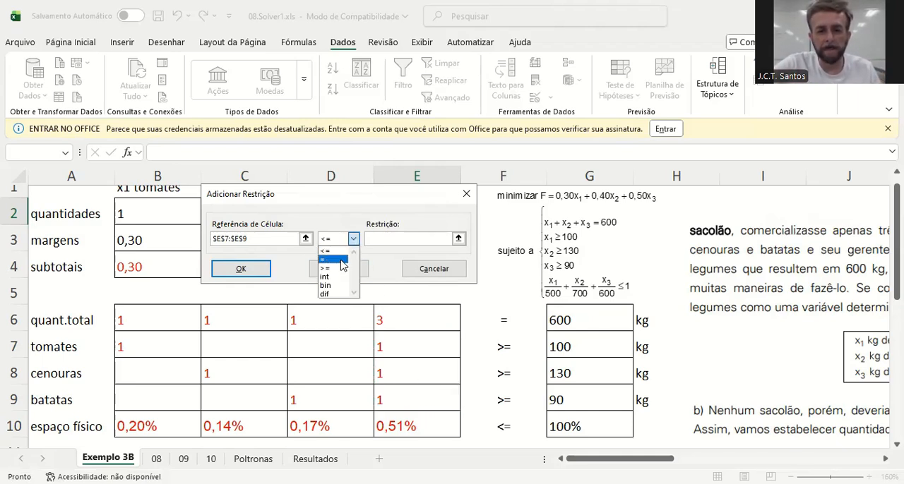
left_click(343, 269)
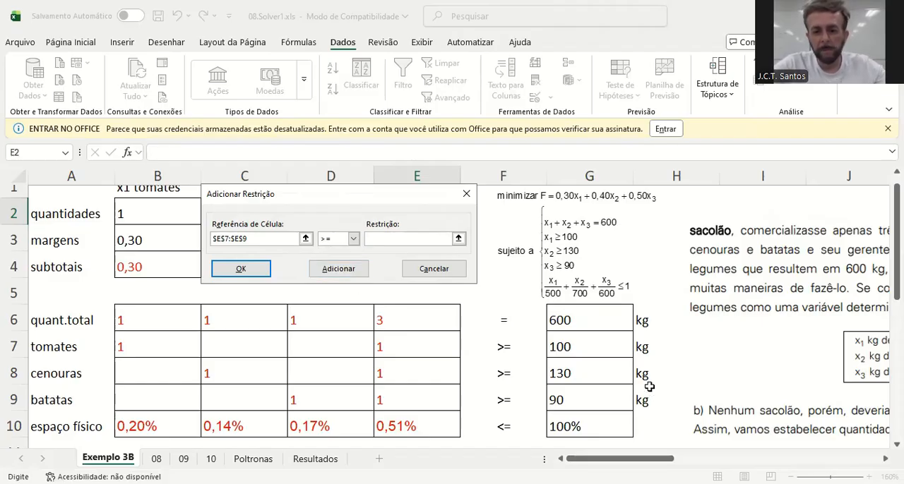
left_click_drag(588, 340, 588, 396)
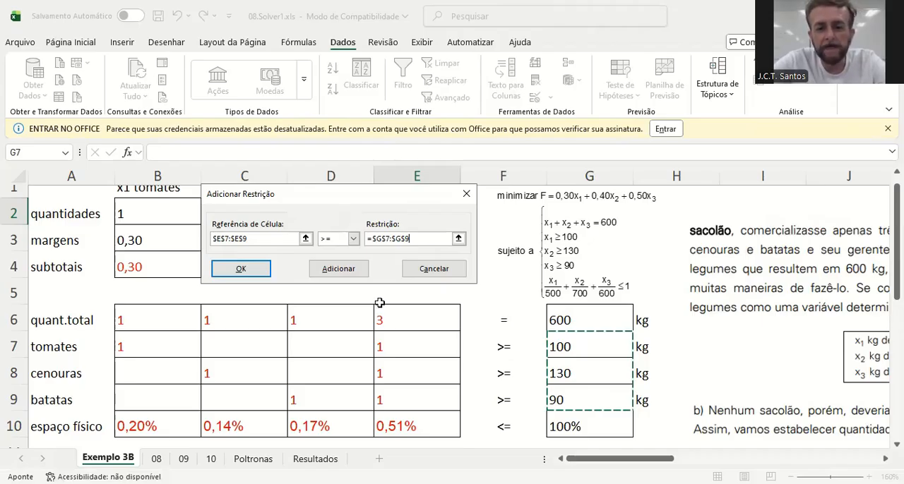
left_click(339, 271)
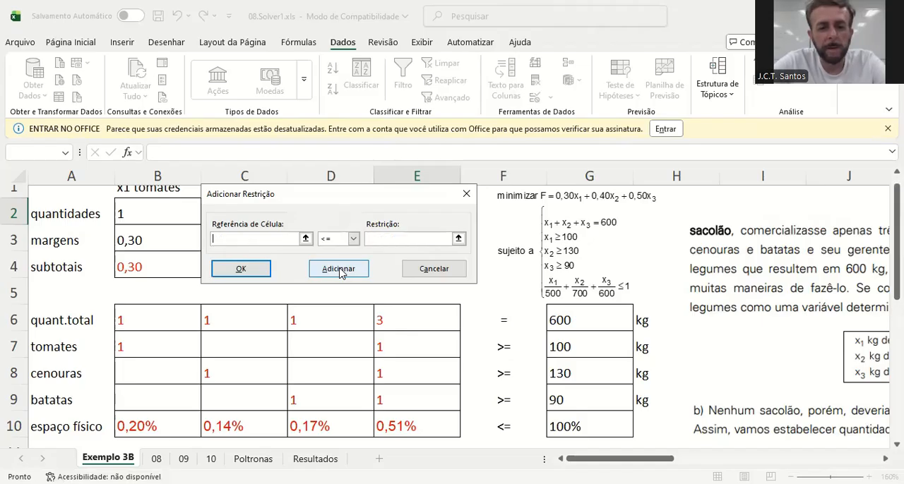
Add the physical-space constraint E10 <= G10 and return to the Solver parameters
left_click(405, 426)
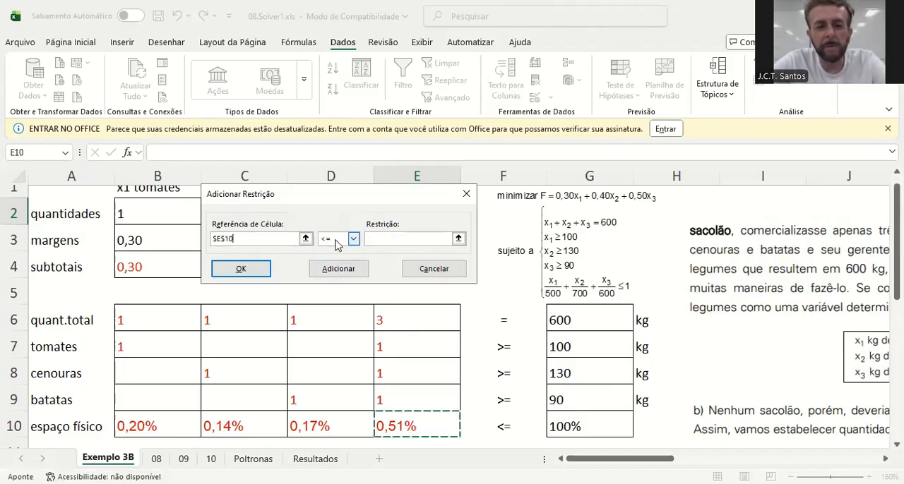
left_click(416, 238)
left_click(578, 426)
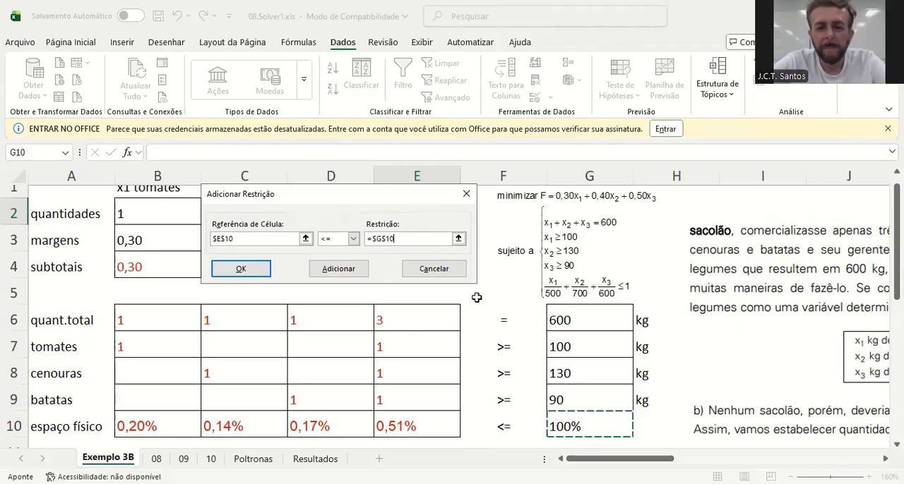
left_click(247, 272)
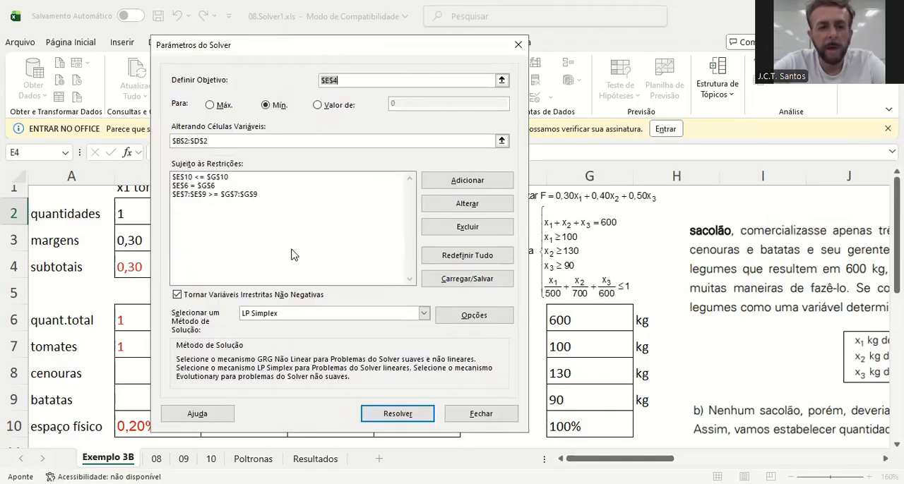
Review the listed Solver constraints, checking the definitions of the E7:E9 and E10 constraints without editing them
left_click(194, 198)
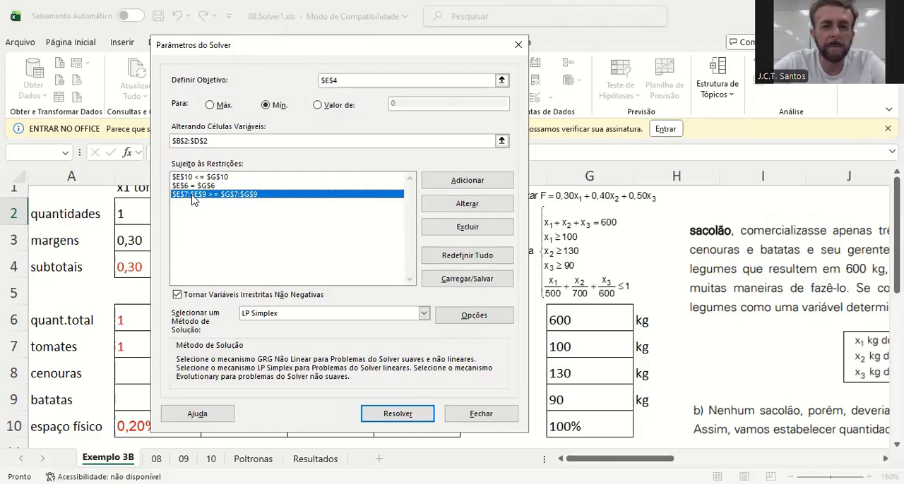
left_click(474, 203)
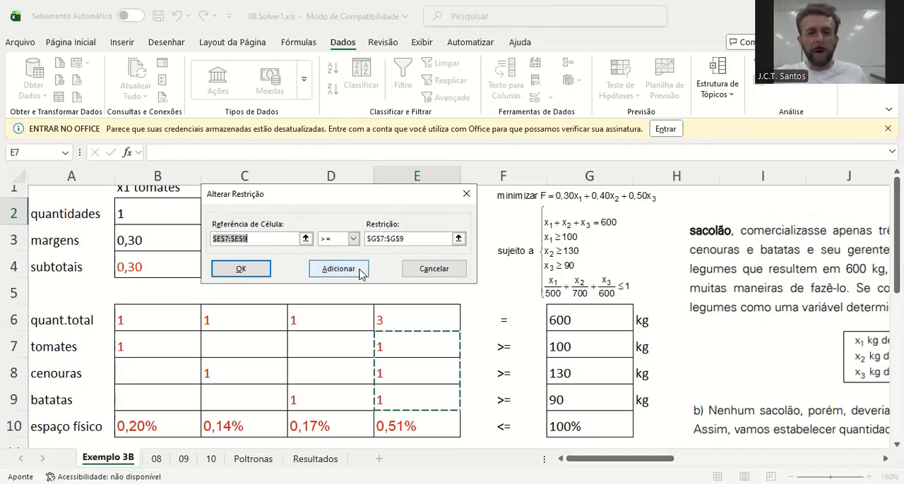
left_click(416, 272)
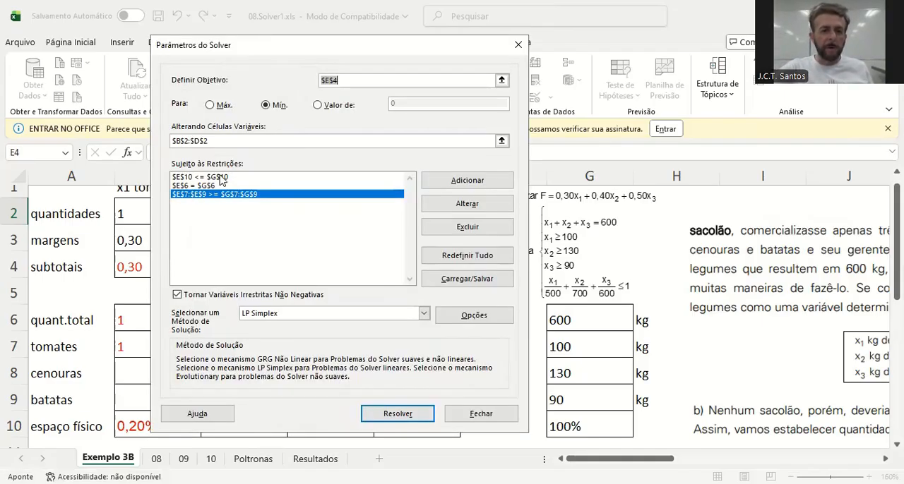
left_click(220, 178)
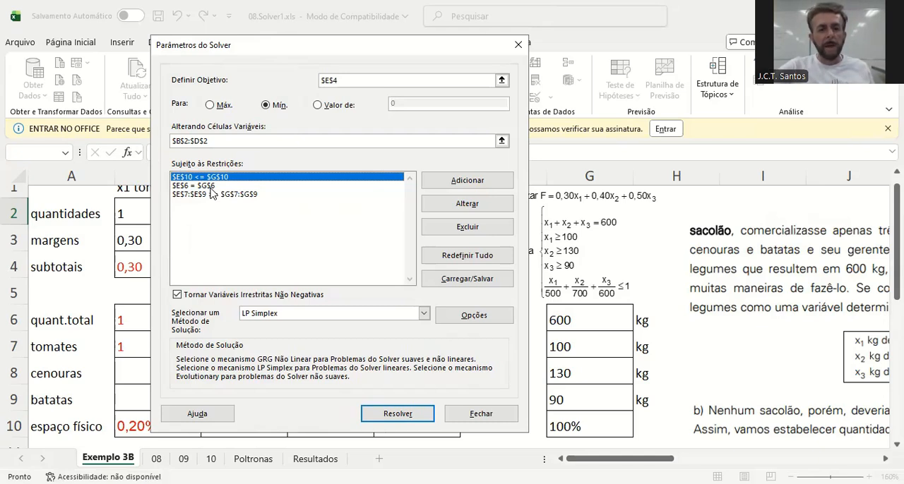
left_click(205, 197)
left_click(208, 187)
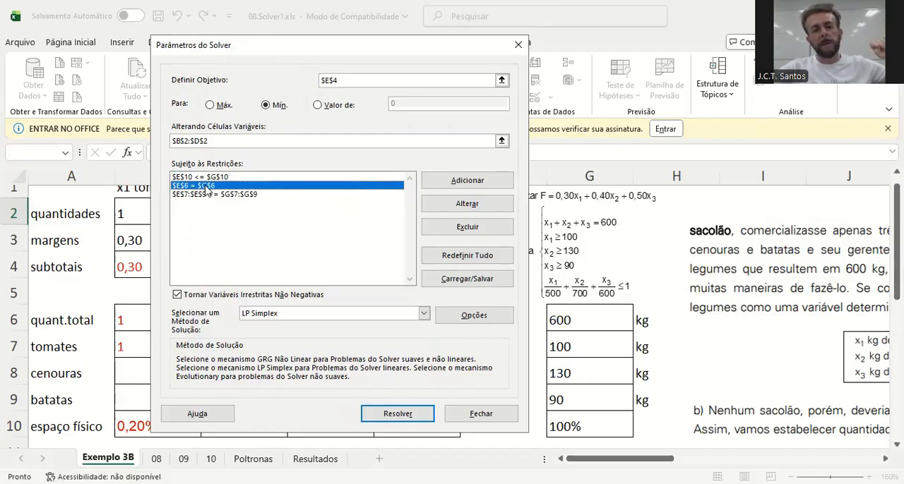
left_click(215, 178)
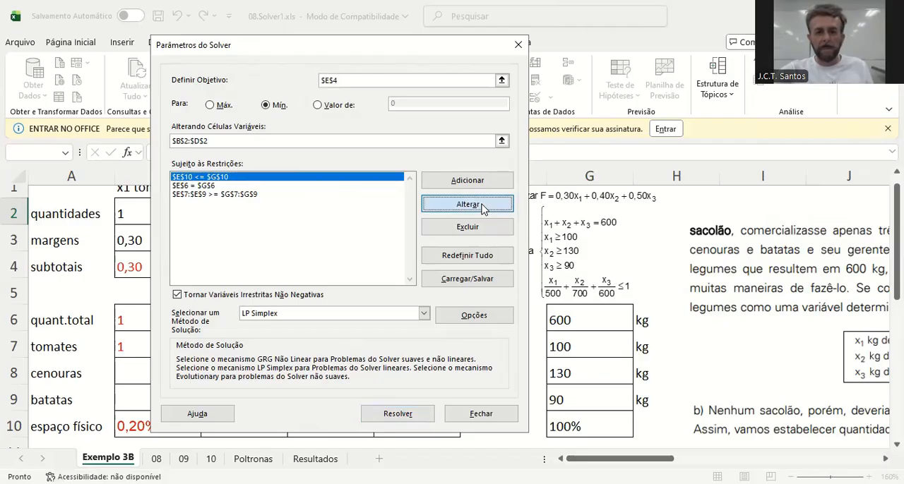
left_click(483, 204)
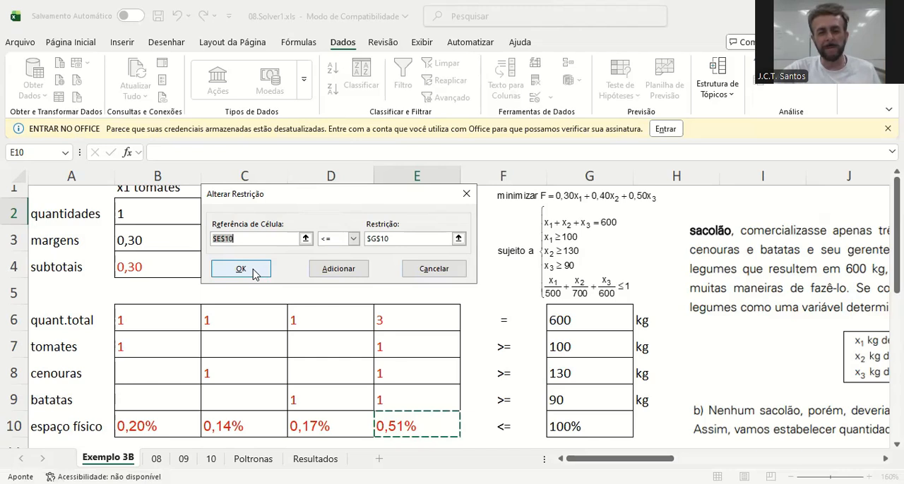
left_click(435, 269)
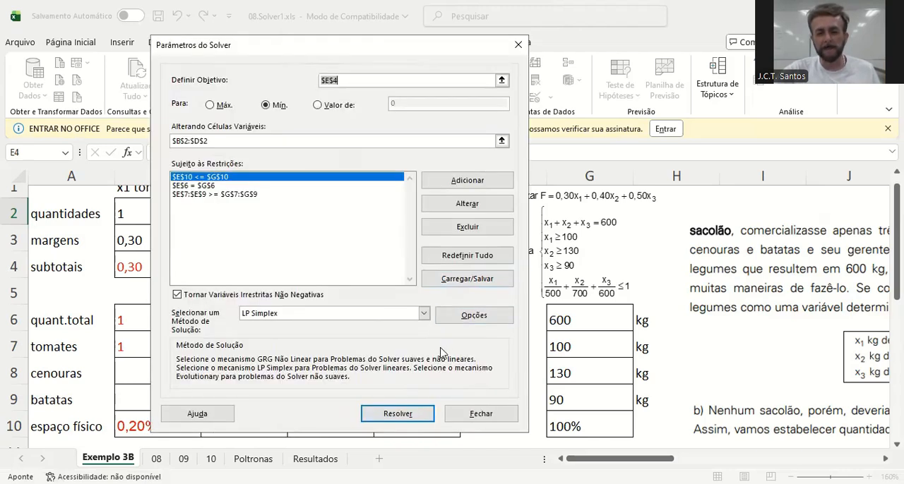
Solve the minimization model with LP Simplex and keep the Solver solution in the worksheet
left_click(393, 415)
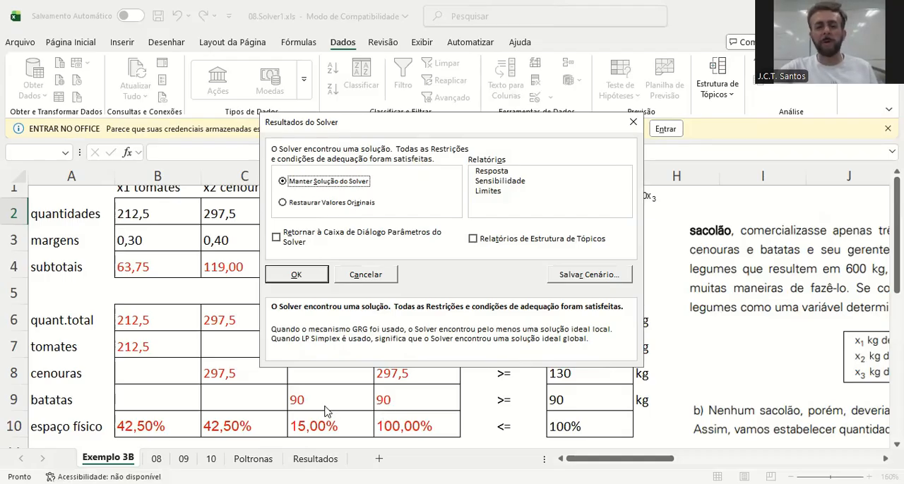
left_click(313, 274)
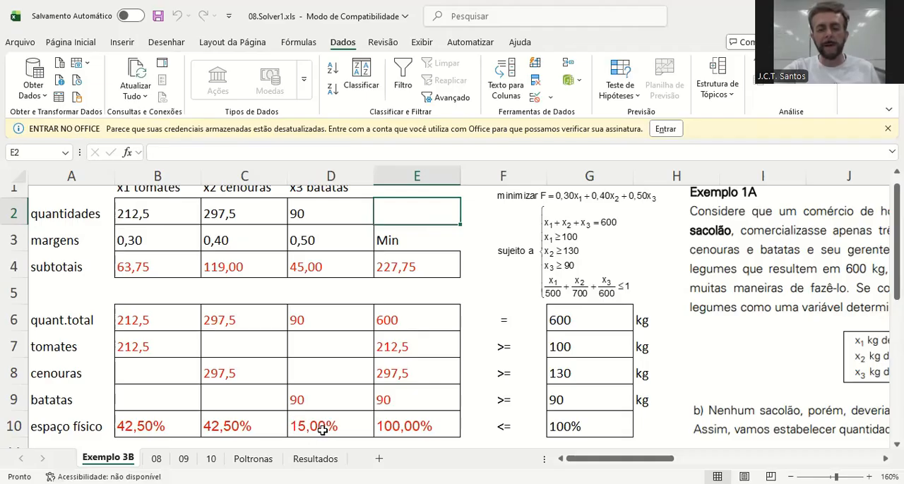
Inspect the physical-space formula for tomatoes in cell B10 without changing it
left_click(142, 424)
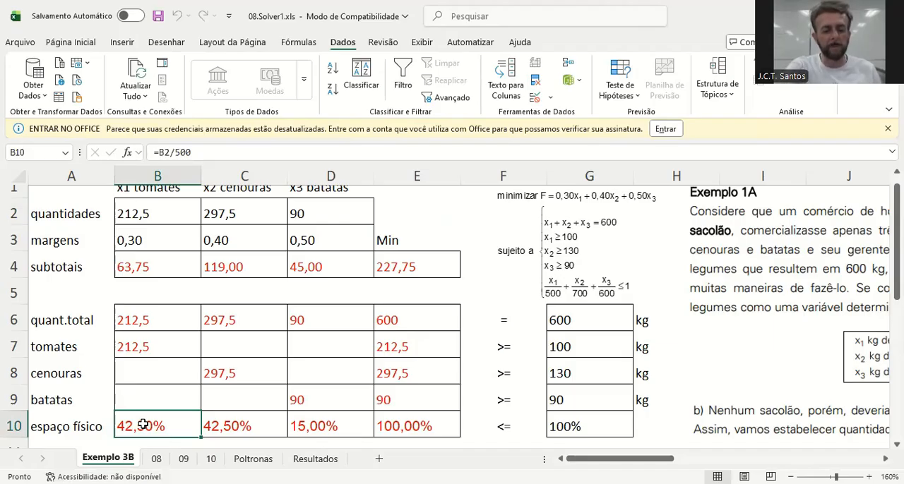
double_click(142, 424)
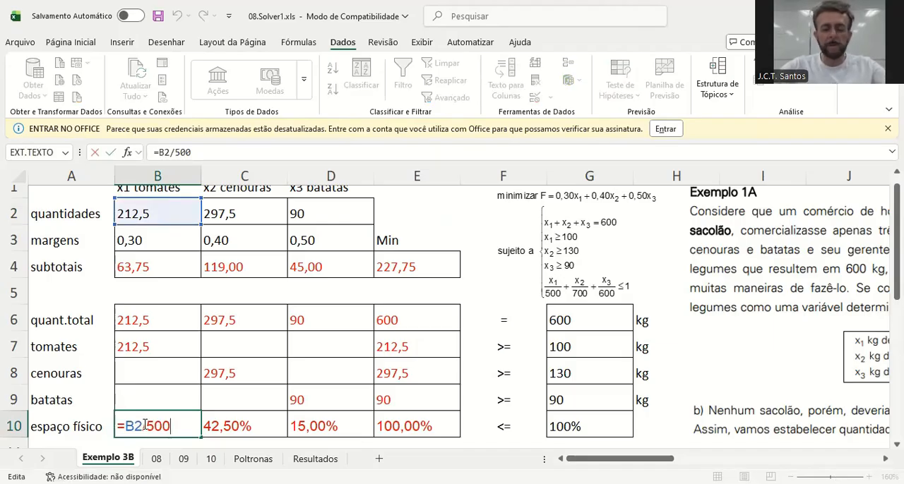
key("Return")
Examine the solved quantities, the subtotals in row 4 with the minimized total in E4, and the constraint totals down to E10
key("Down")
key("Down")
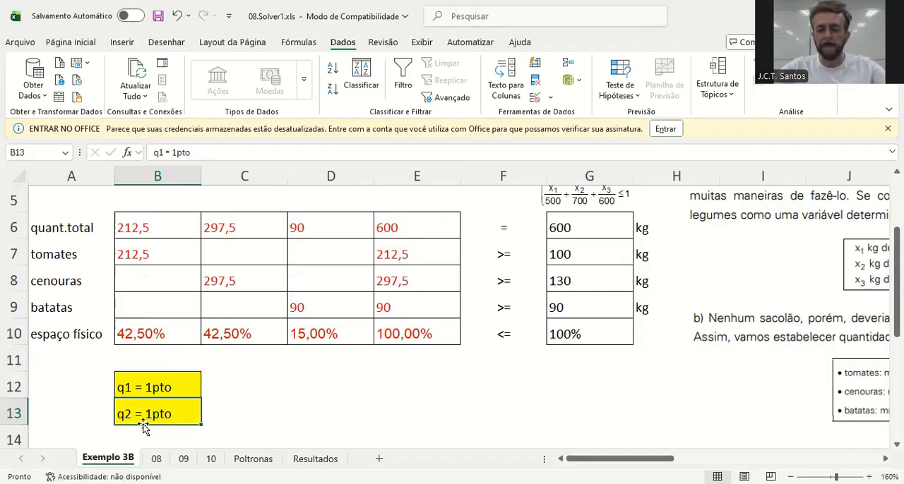
key("Up")
key("Up")
key("Up")
key("Up")
key("Up")
key("Up")
key("Up")
key("Up")
key("Up")
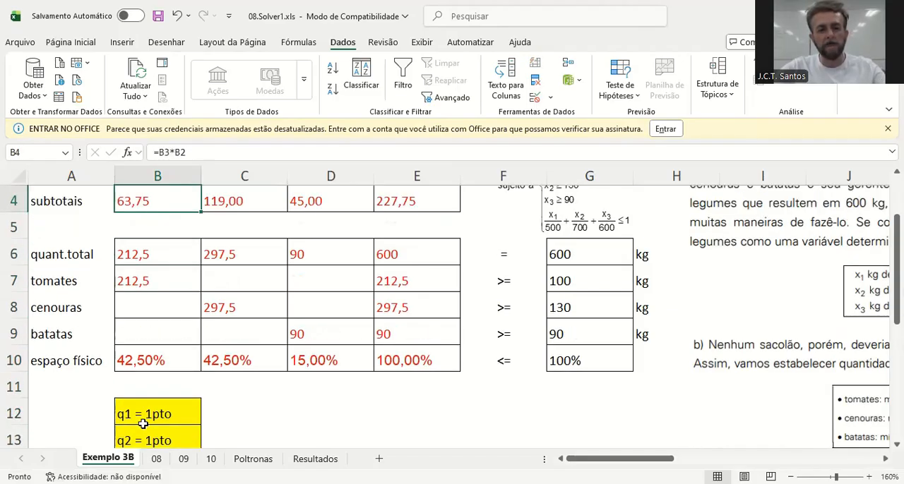
key("Up")
key("Up")
key("Up")
key("Down")
key("Down")
key("Down")
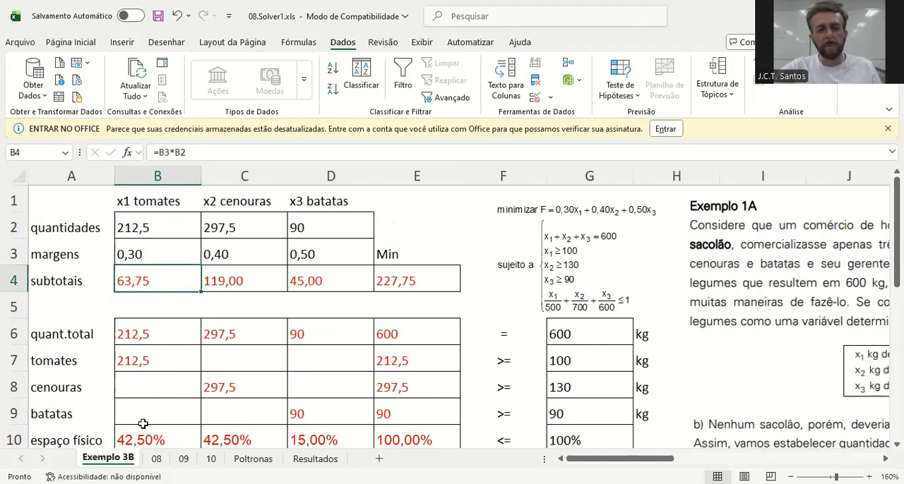
key("Right")
key("Right")
key("Right")
key("Right")
key("Right")
key("Left")
key("Left")
key("Left")
key("Right")
key("Right")
key("Left")
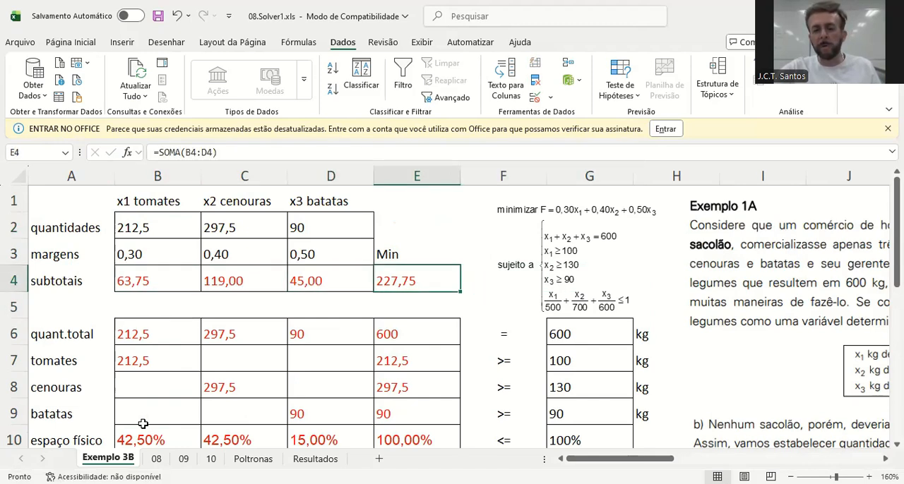
key("Down")
key("Down")
key("Down")
key("Down")
key("Down")
key("Down")
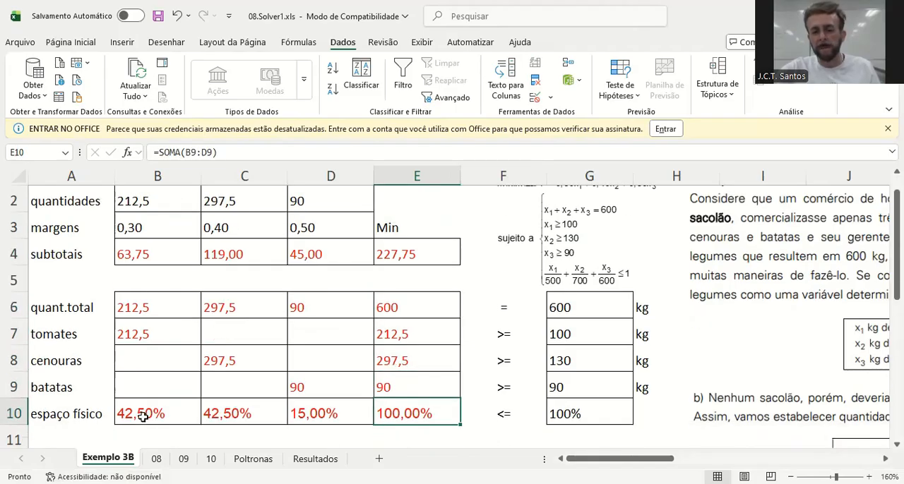